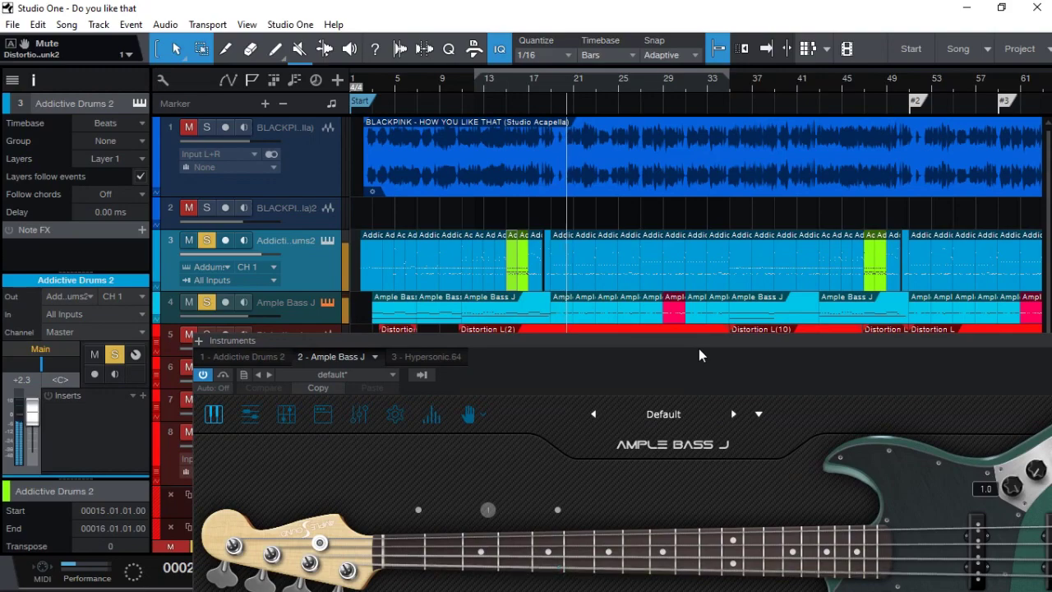
drag(698, 348, 660, 114)
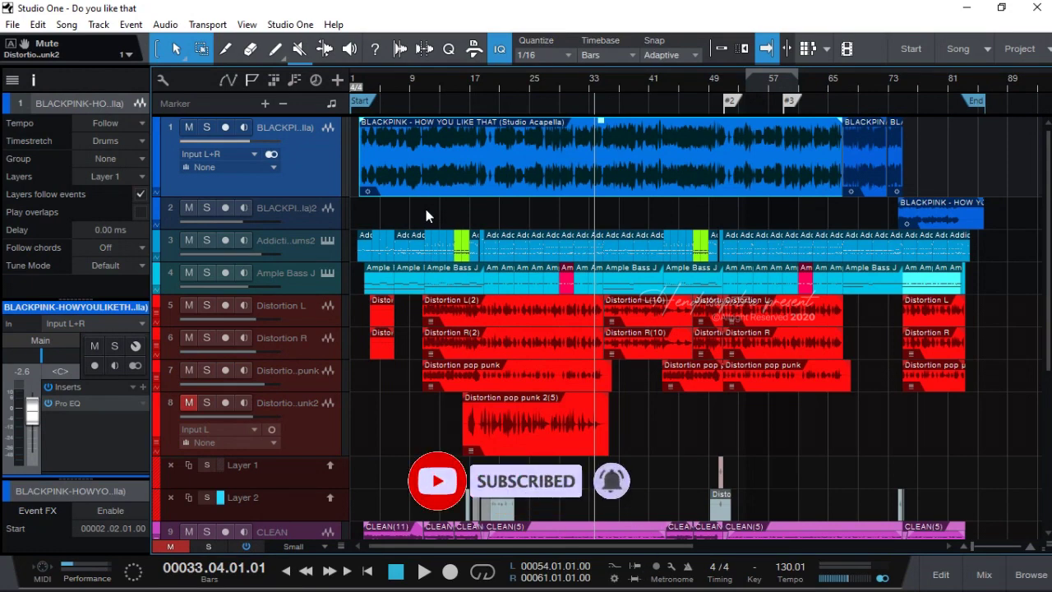
drag(1047, 276, 1047, 391)
scroll(597, 328, up, 5)
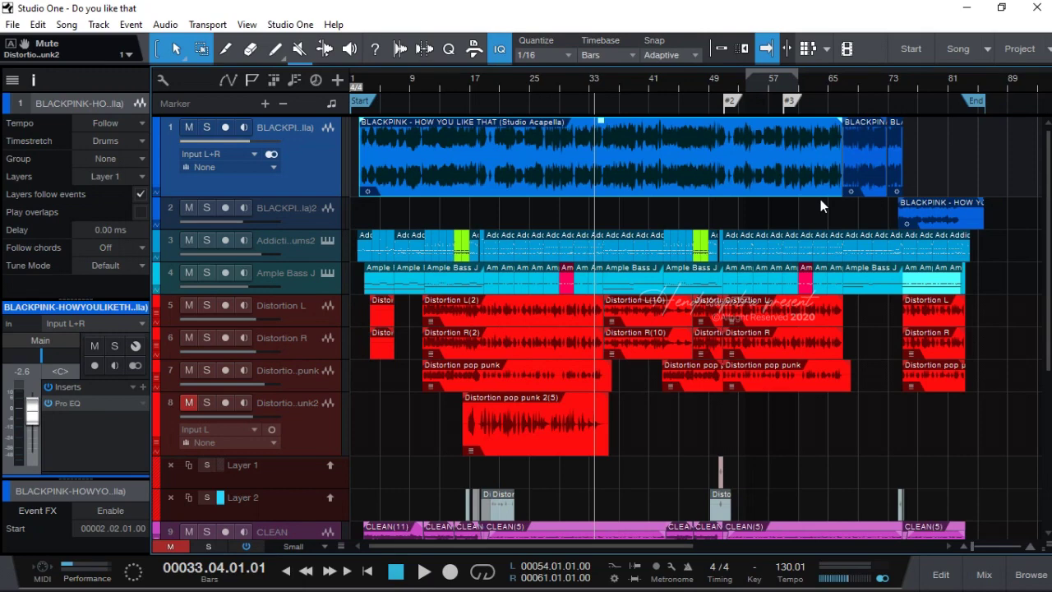
- Play the full arrangement from the start of the acapella at bar 2 and stop after a few bars
click(357, 80)
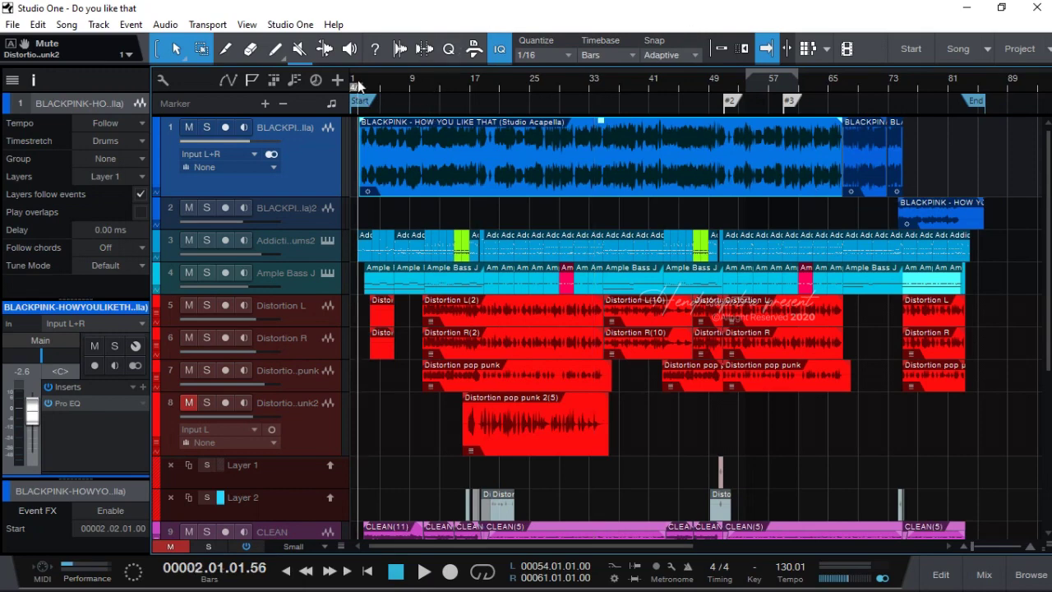
scroll(358, 80, up, 5)
key(space)
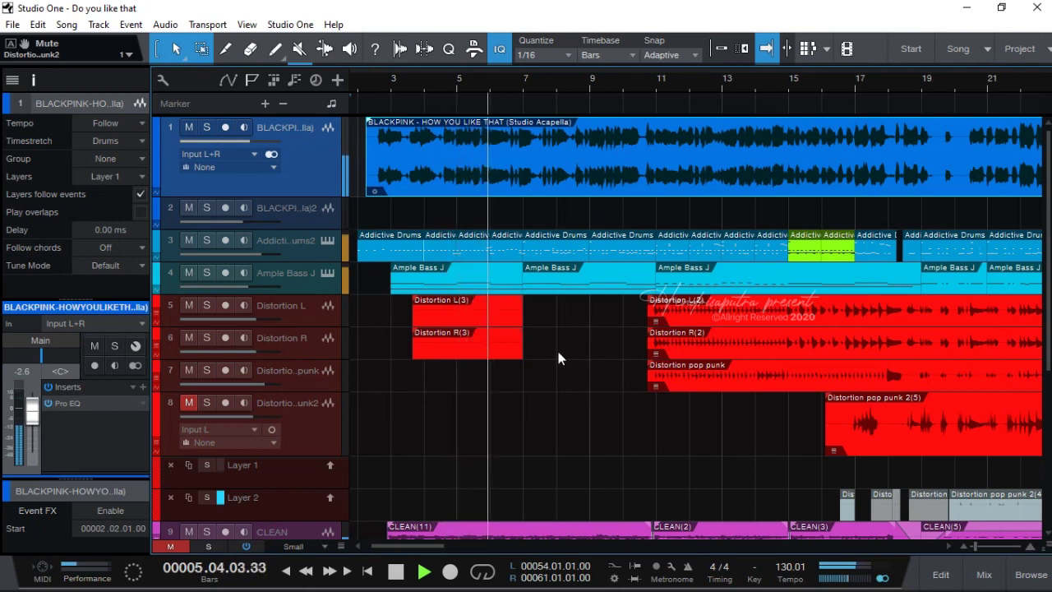
key(space)
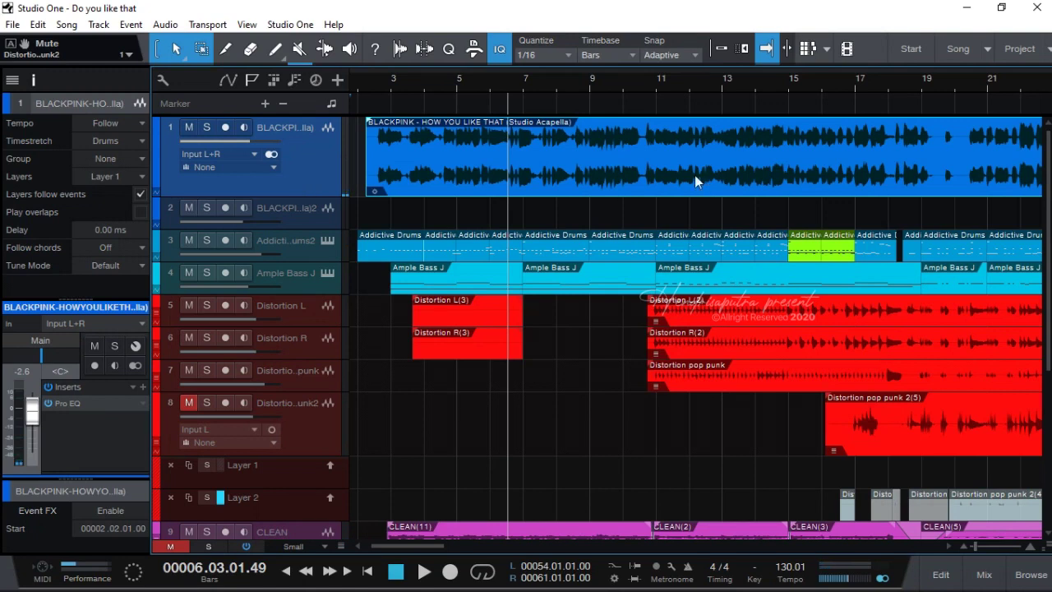
- Solo the first BLACKPINK vocal track and play it alone from just before bar 3, stopping after a few bars
click(206, 127)
click(378, 83)
key(space)
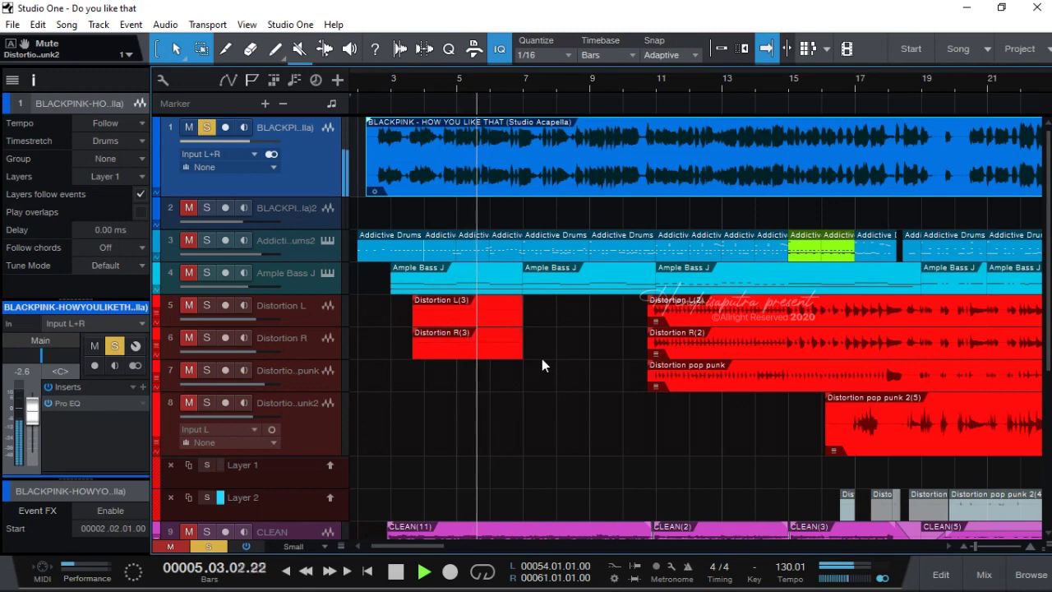
key(space)
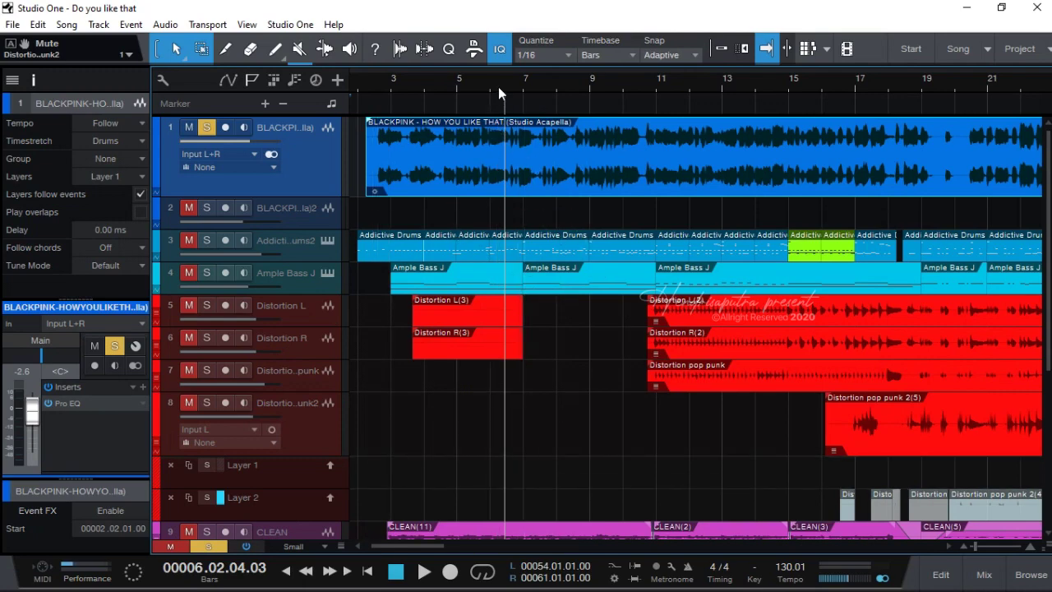
- Go to the start page, switch to File Explorer, and preview the original BLACKPINK acapella file in Winamp before closing the player
click(916, 52)
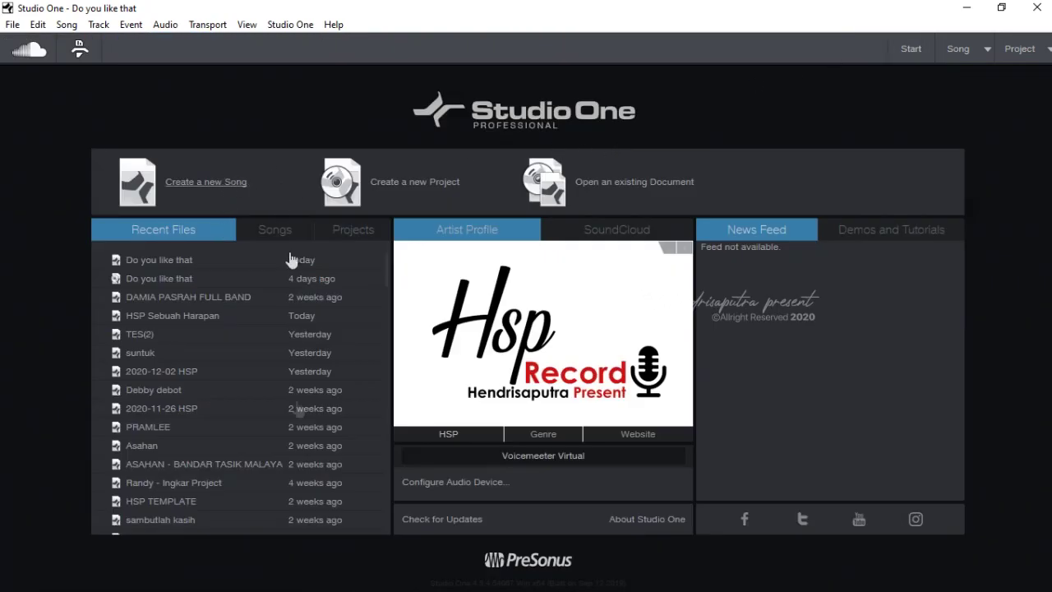
key(alt+Tab)
click(274, 172)
drag(315, 153, 460, 153)
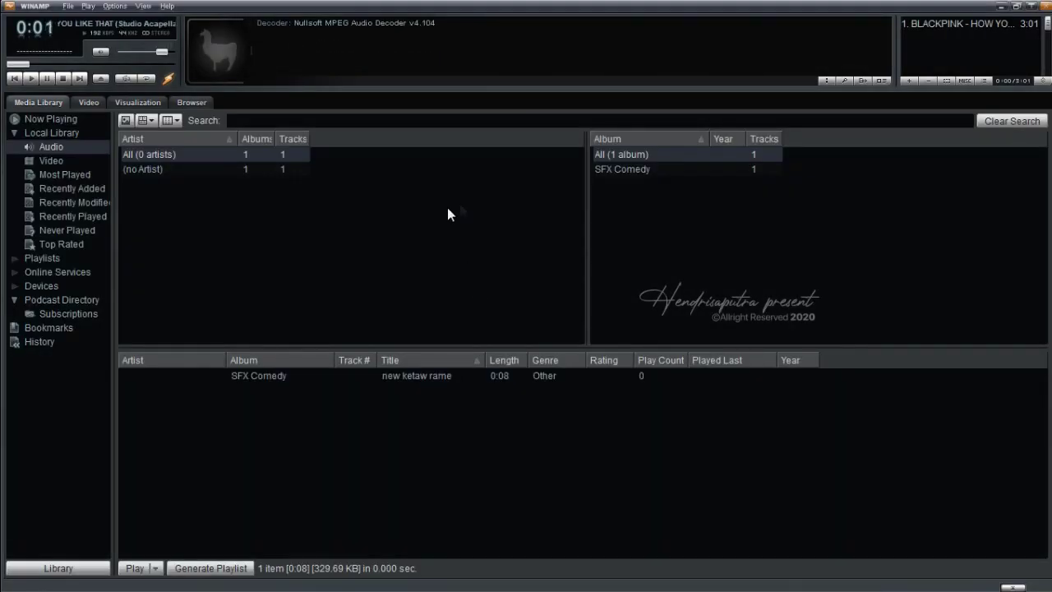
mouse_move(977, 587)
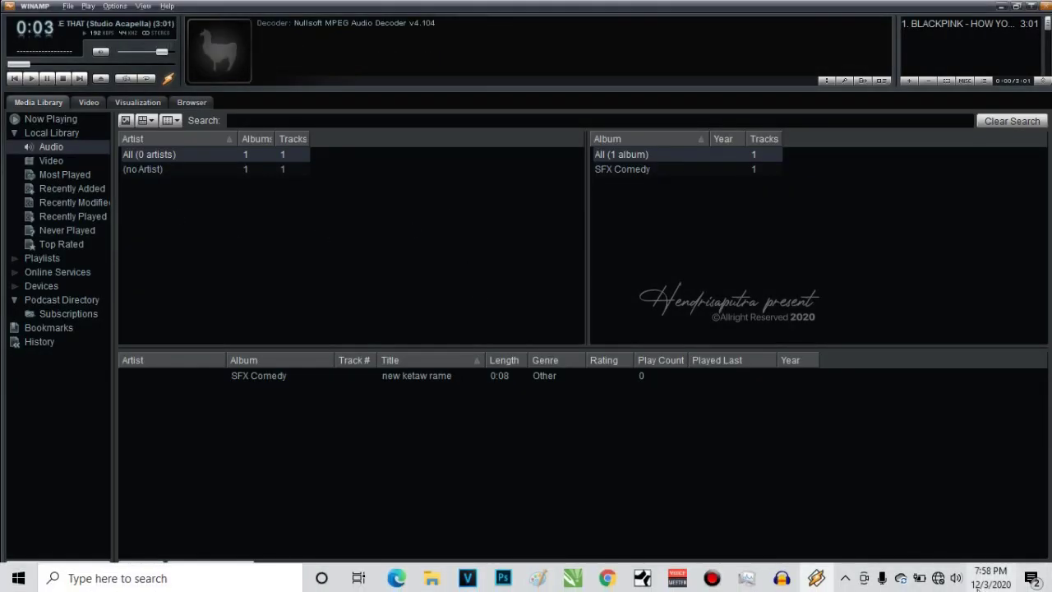
click(53, 65)
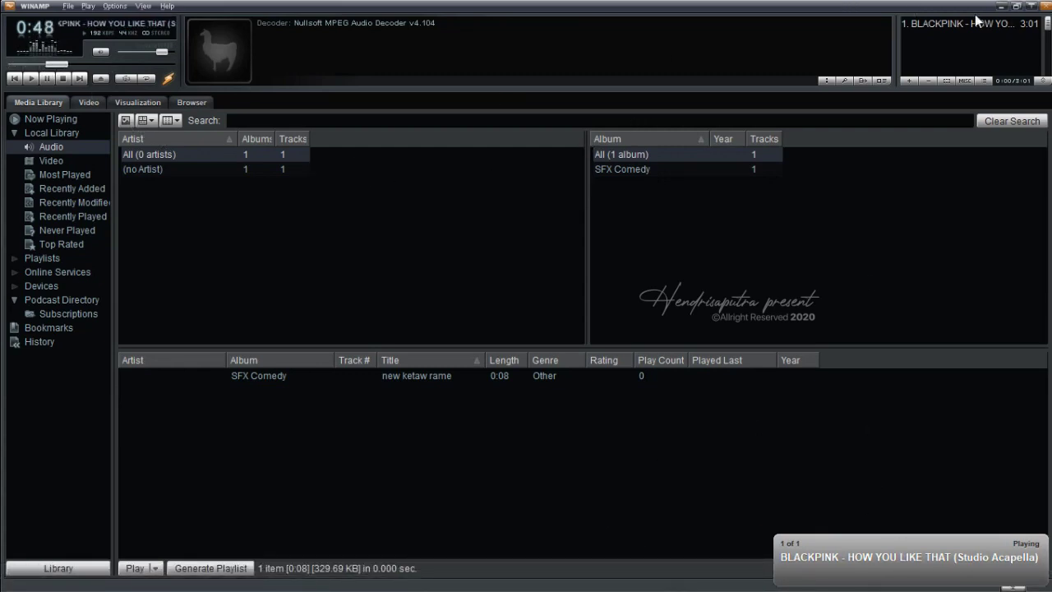
click(1045, 7)
- Switch back to Studio One, return to the "Do you like that" song, and place the playhead near the start of the vocal
right_click(529, 306)
click(577, 385)
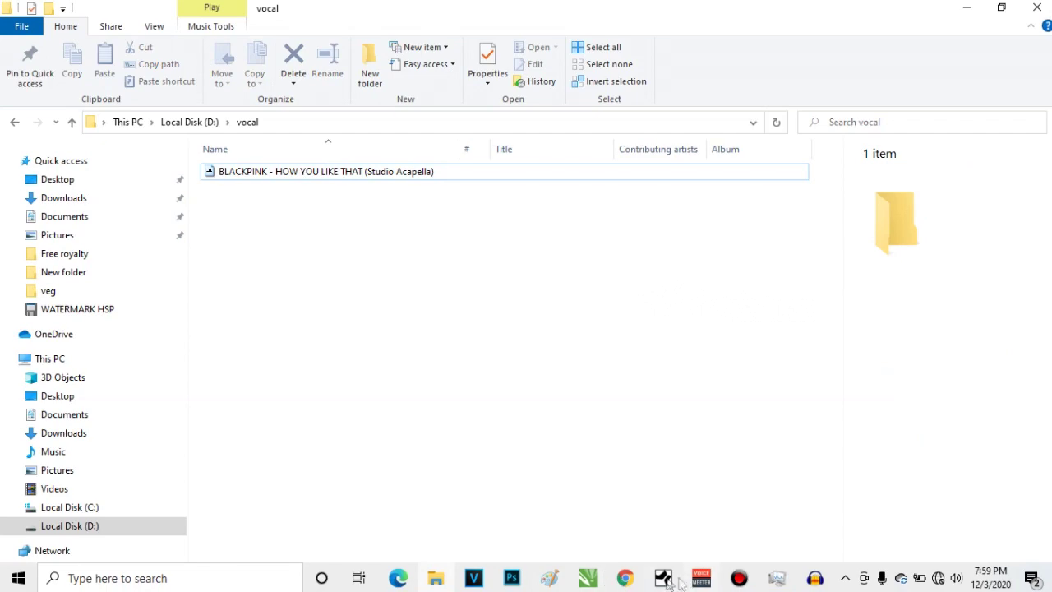
click(666, 579)
key(Escape)
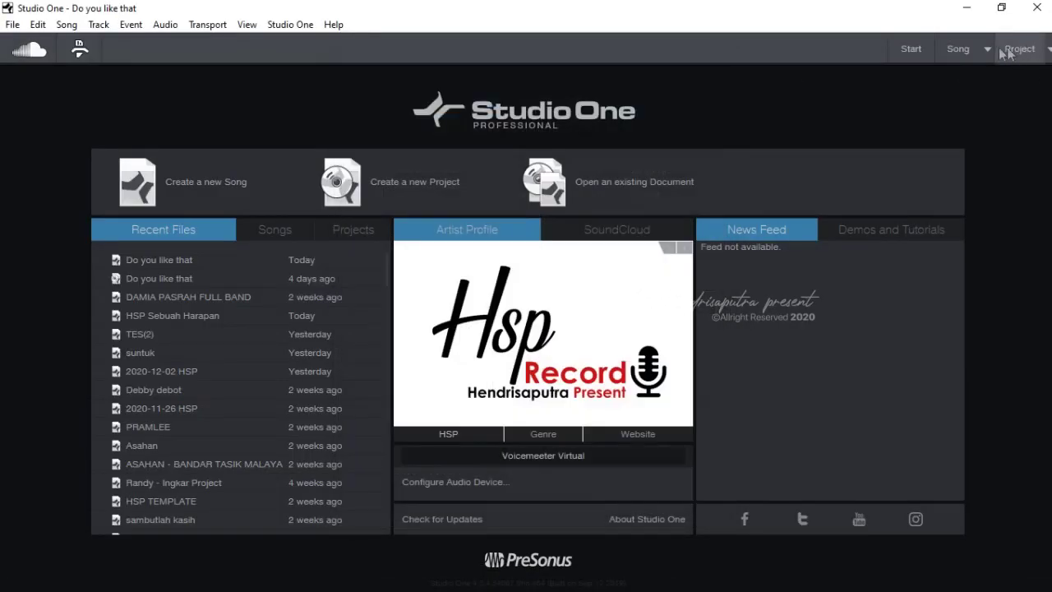
click(990, 50)
click(987, 50)
click(937, 75)
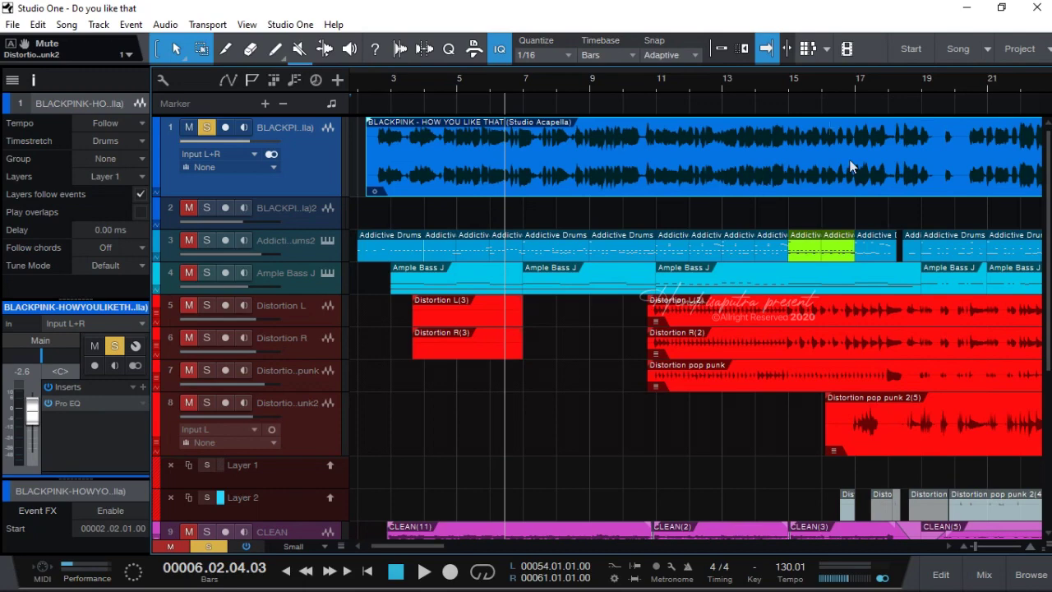
click(375, 85)
scroll(385, 83, up, 3)
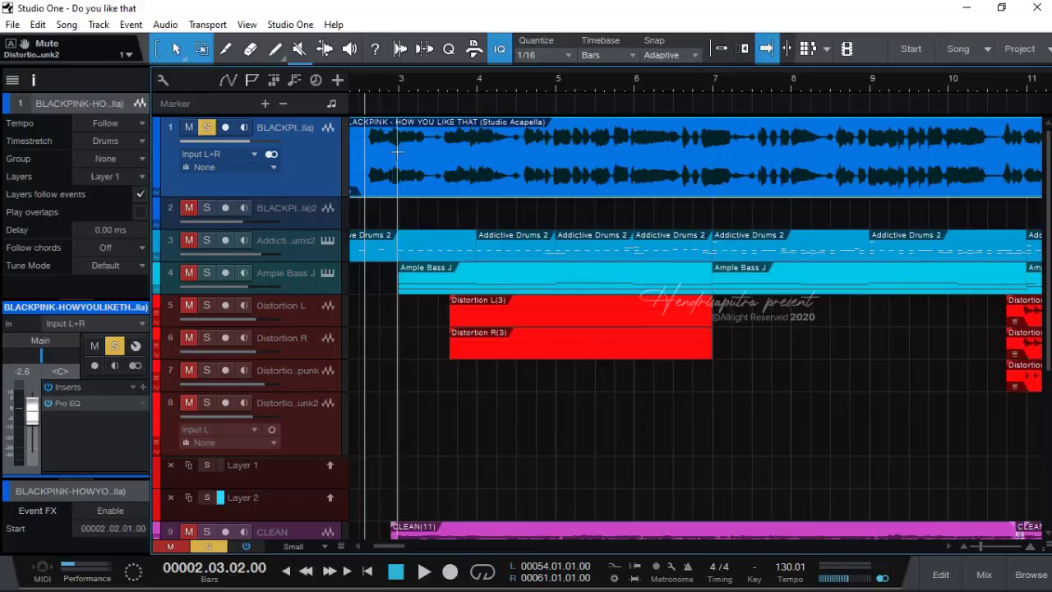
- Show the desktop and launch FL Studio 11
key(alt+Tab)
key(super+d)
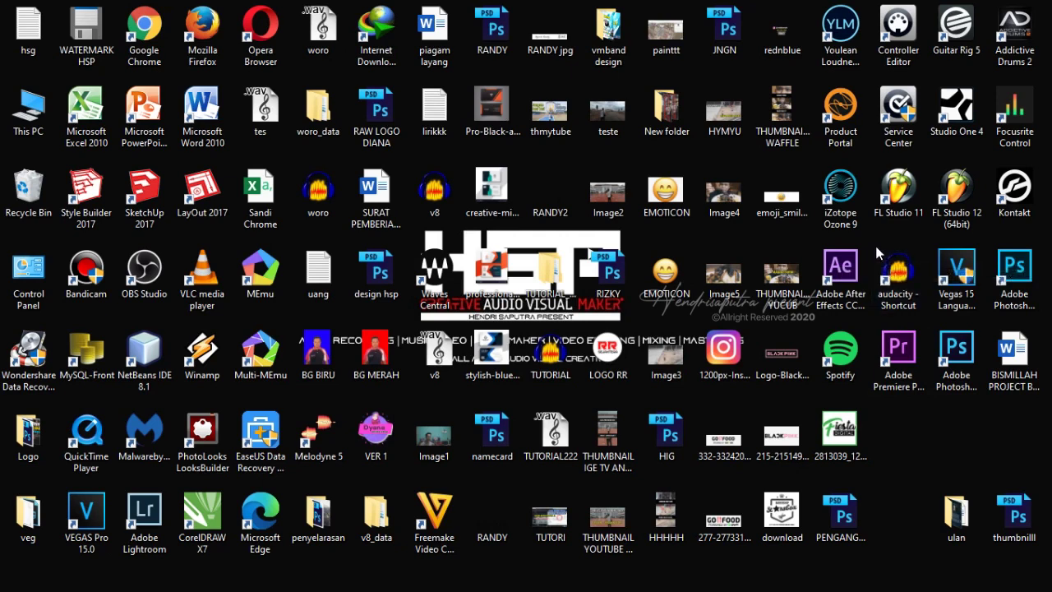
double_click(917, 194)
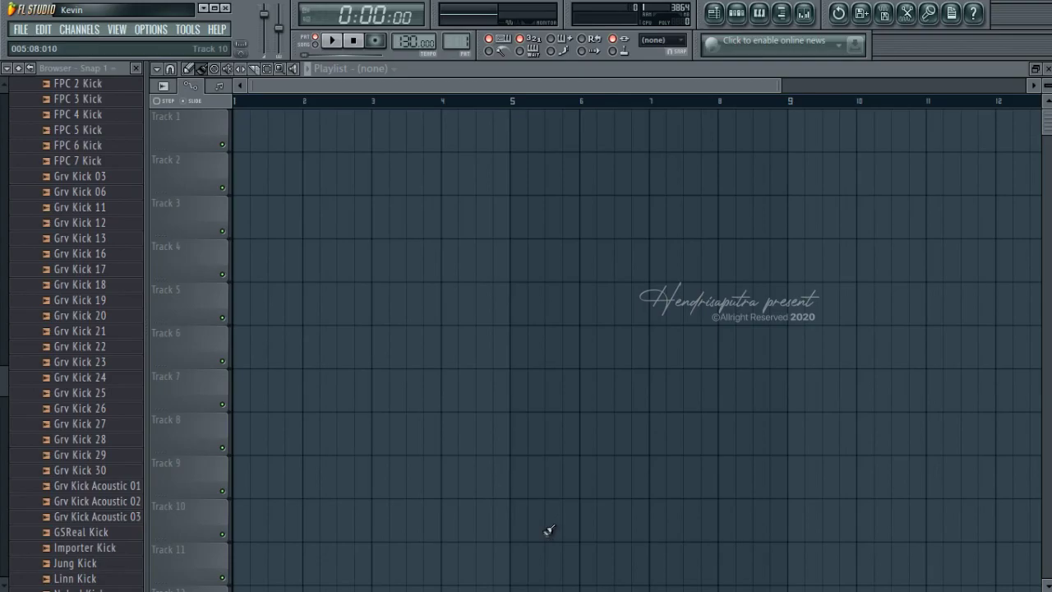
- Import "BLACKPINK - HOW YOU LIKE THAT (Studio Acapella)" from the D: vocal folder onto Track 1 of the FL Studio playlist at bar 1
key(super)
click(435, 580)
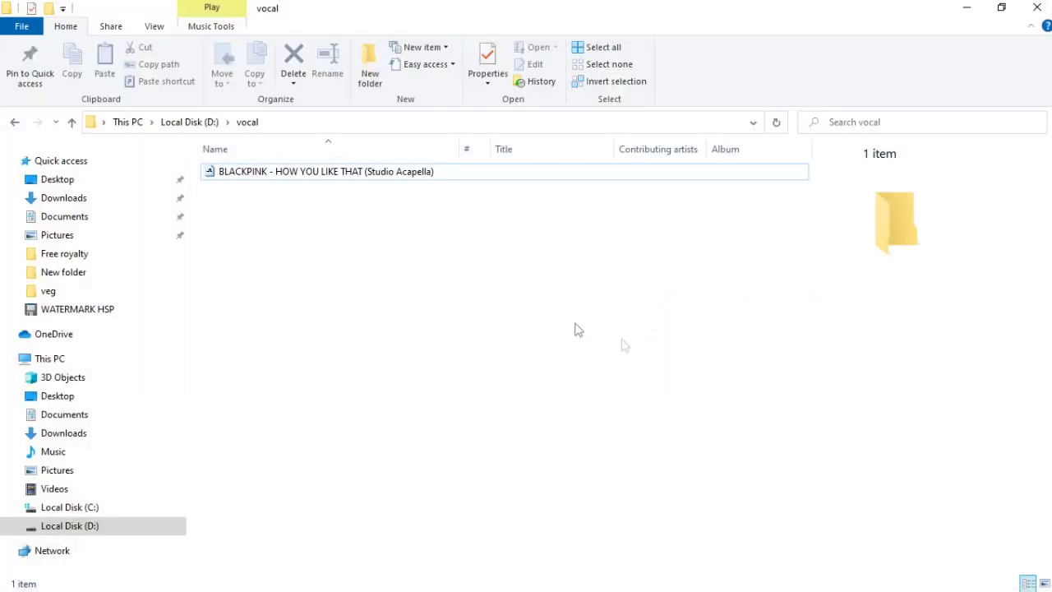
click(279, 171)
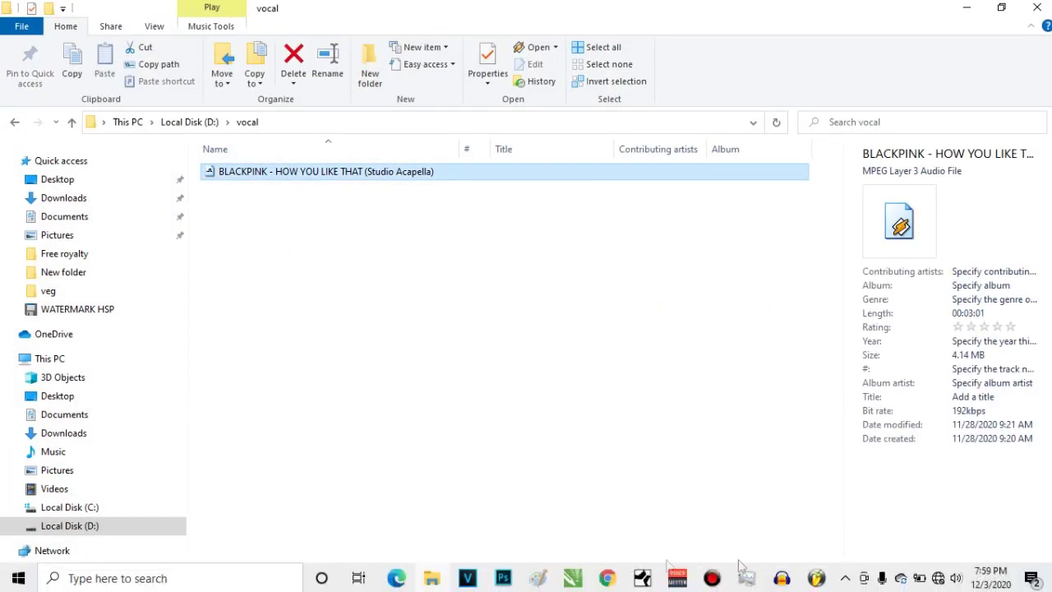
drag(511, 173, 293, 164)
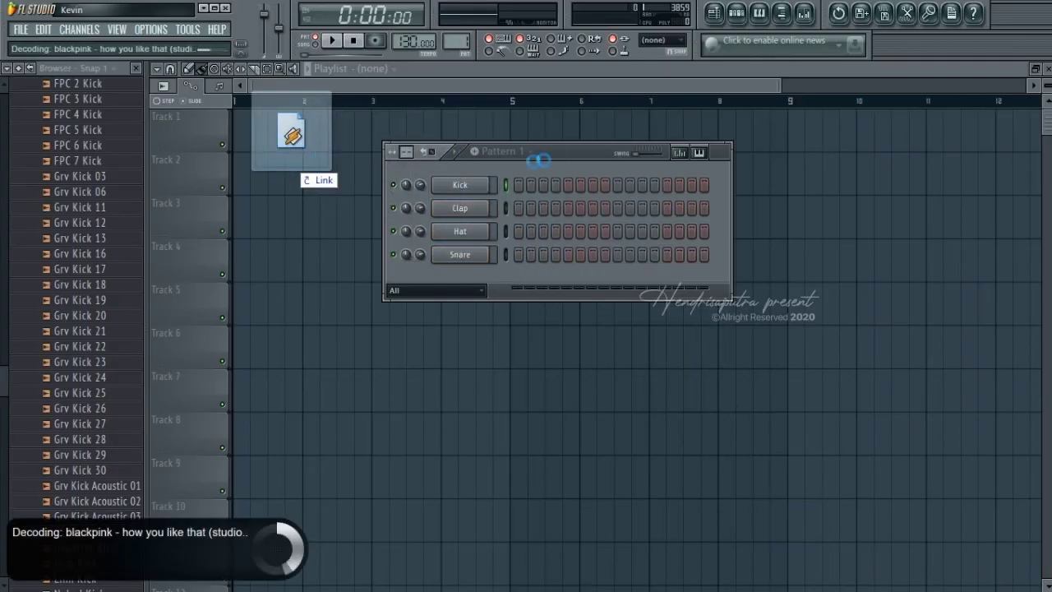
drag(398, 165, 301, 103)
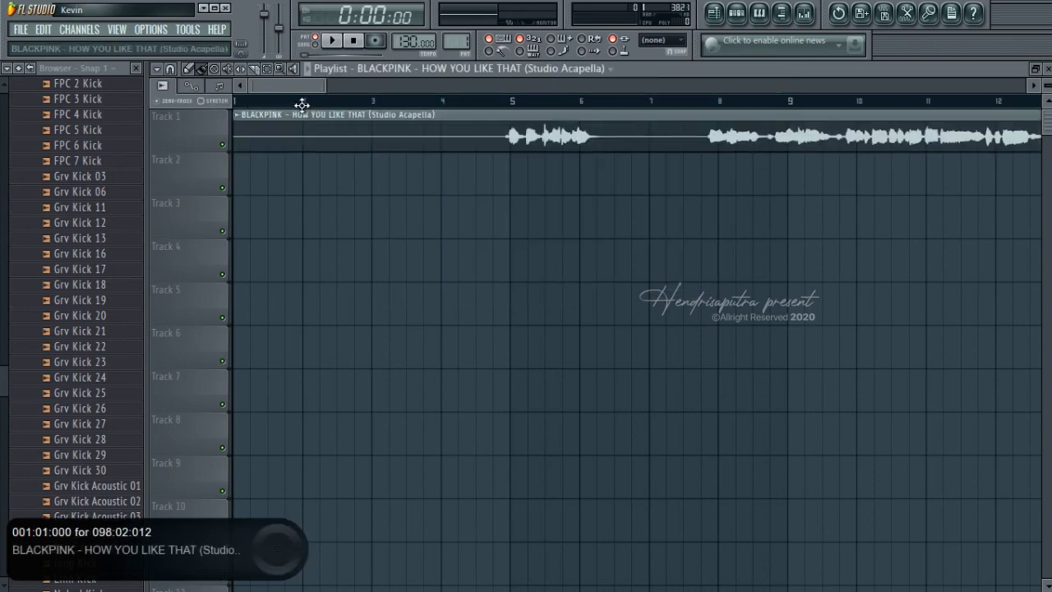
- Detect the acapella clip's tempo using the 75 to 150 BPM range and apply the detected value as the project tempo
right_click(238, 116)
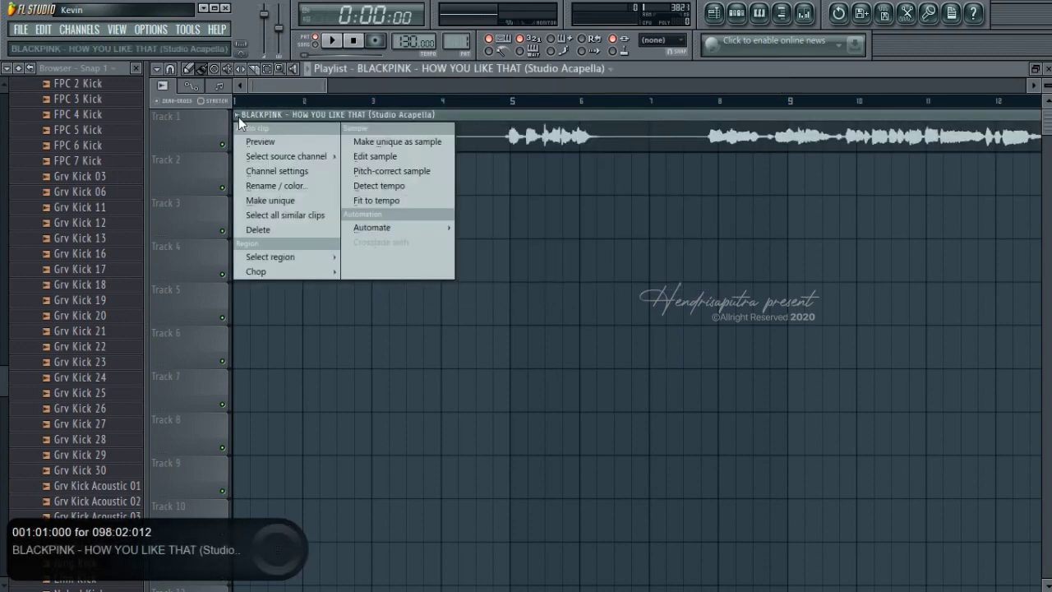
click(381, 184)
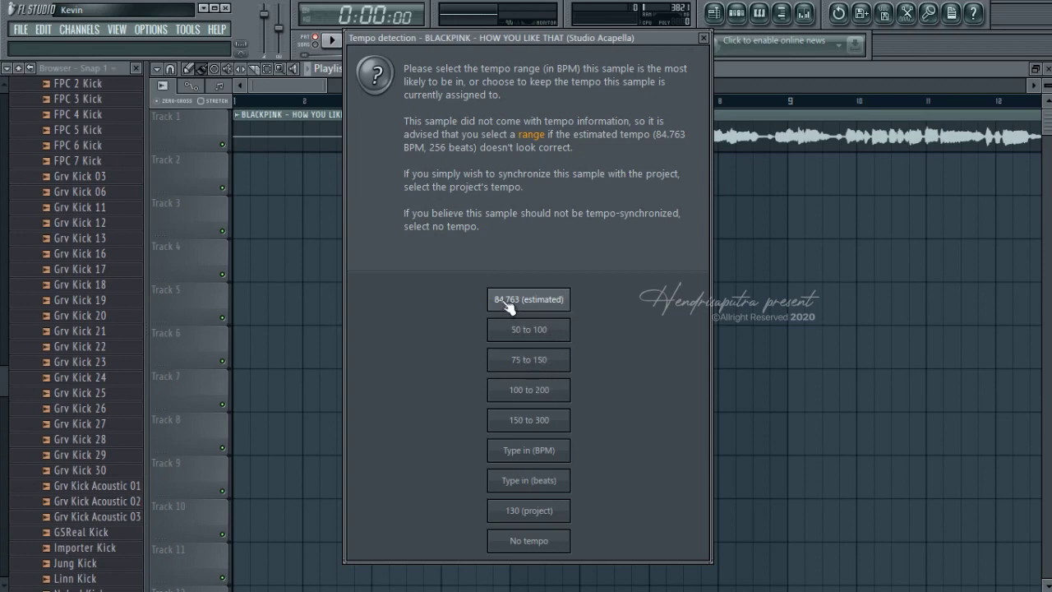
click(526, 362)
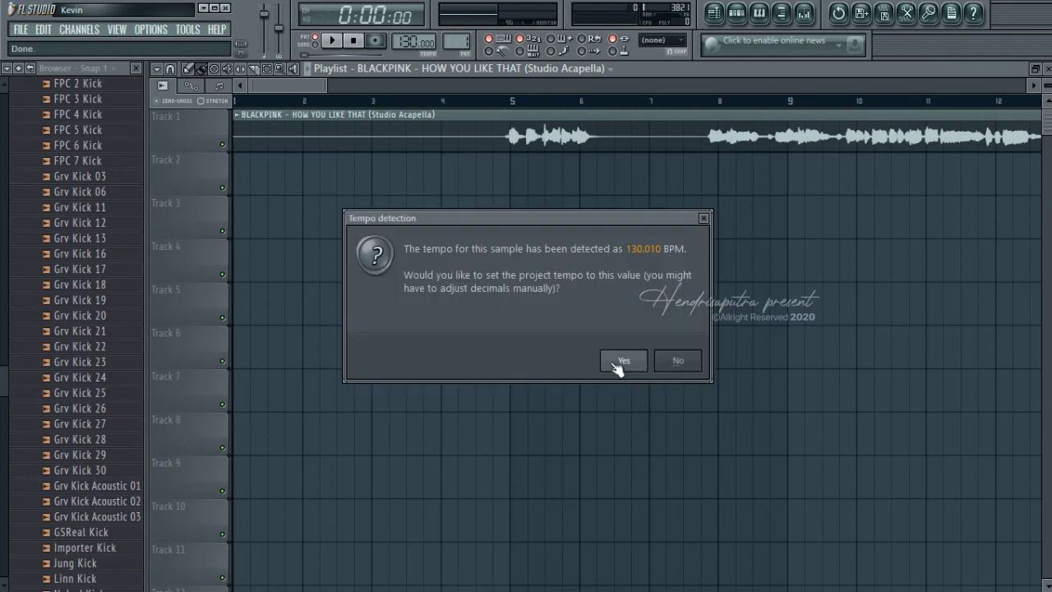
click(622, 362)
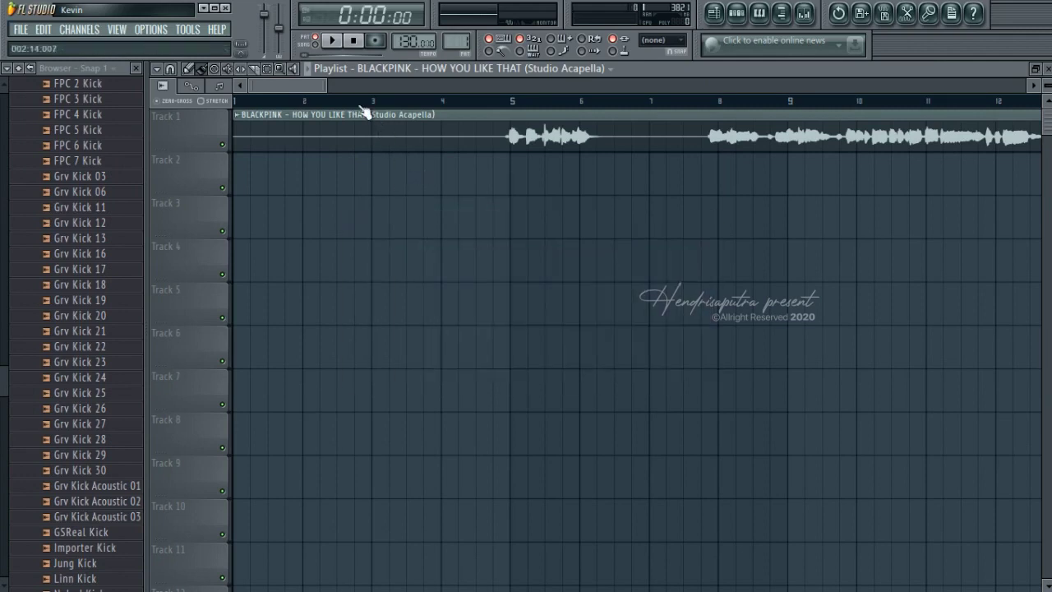
- Play the acapella clip in the playlist from around bar 4 and stop playback
click(454, 100)
drag(327, 86, 778, 87)
key(space)
scroll(271, 102, up, 1)
scroll(271, 102, up, 2)
key(space)
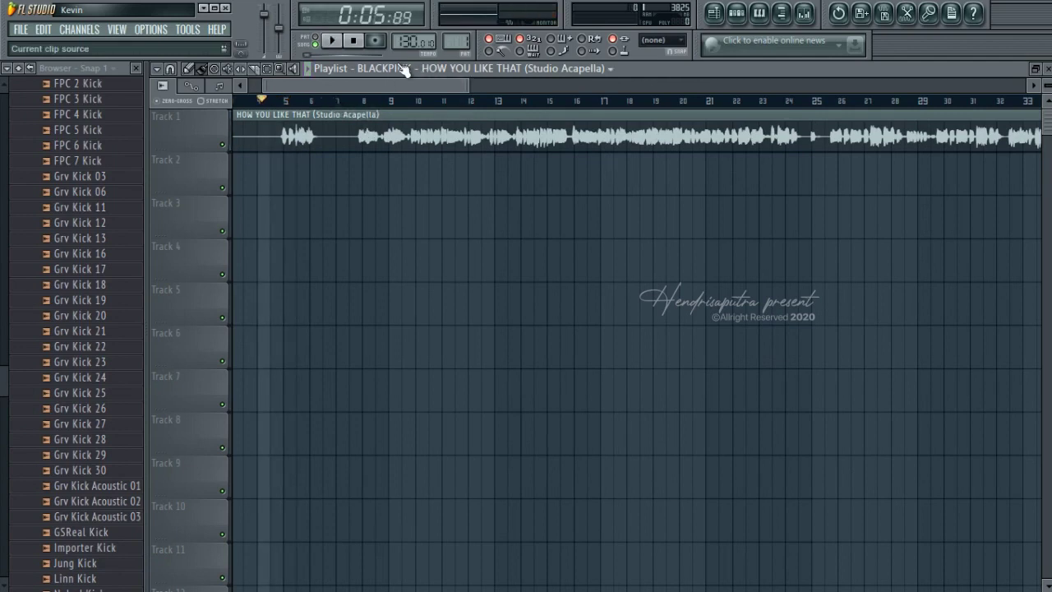
- Close FL Studio without saving the untitled project and switch back to the Studio One song
click(226, 8)
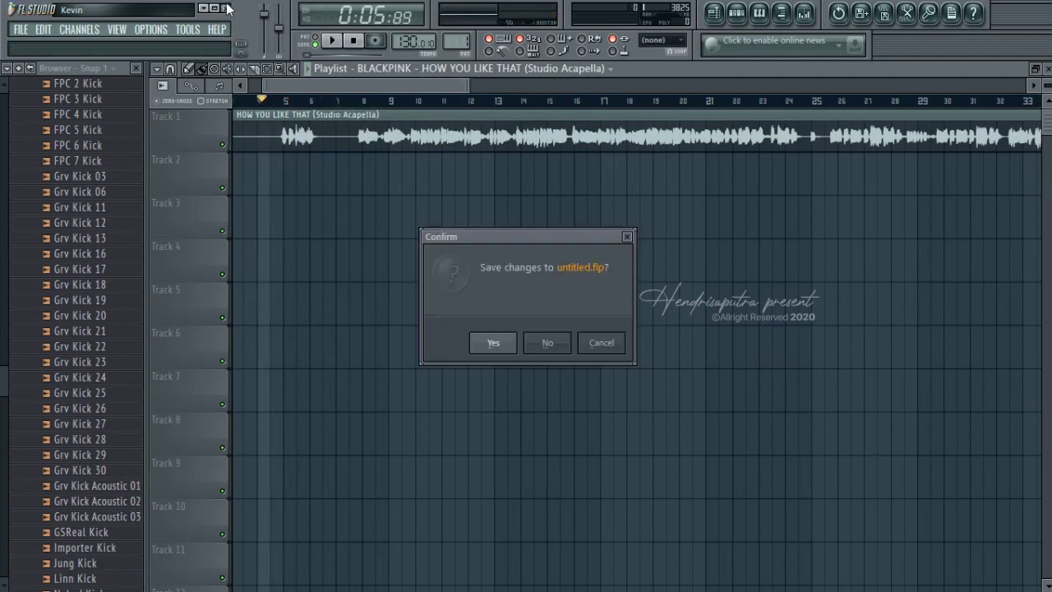
click(564, 346)
mouse_move(613, 590)
click(692, 581)
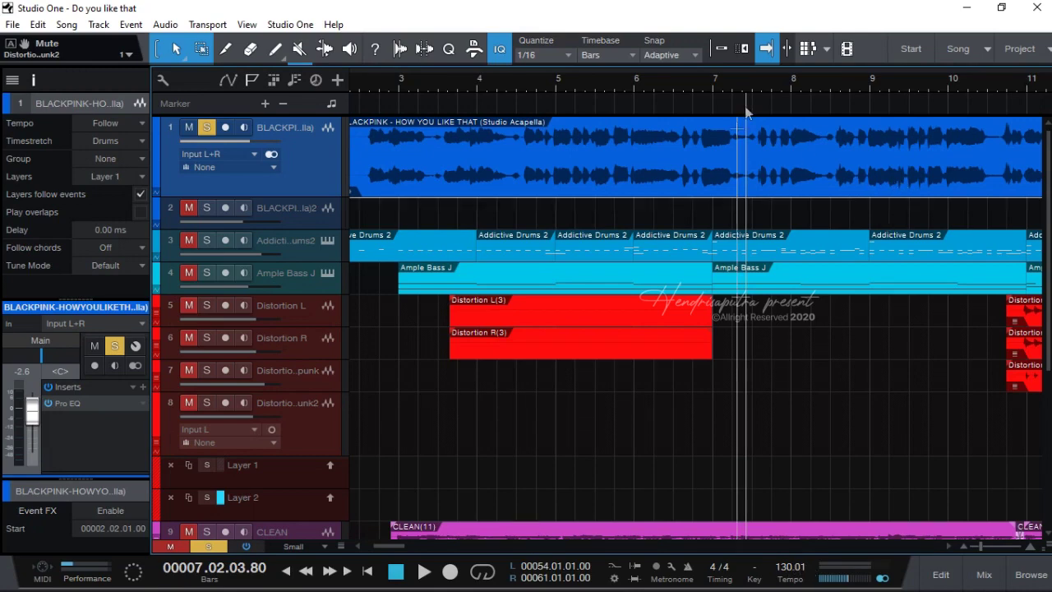
- Turn on the metronome and play the soloed vocal from bar 1 against the click, stopping at bar 3
scroll(768, 82, down, 2)
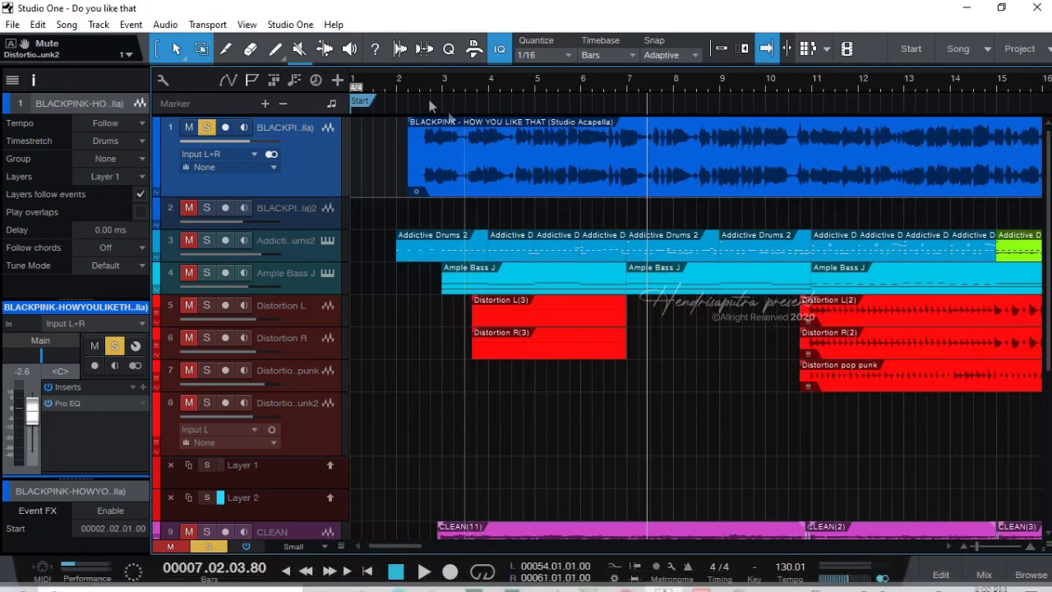
scroll(424, 79, up, 5)
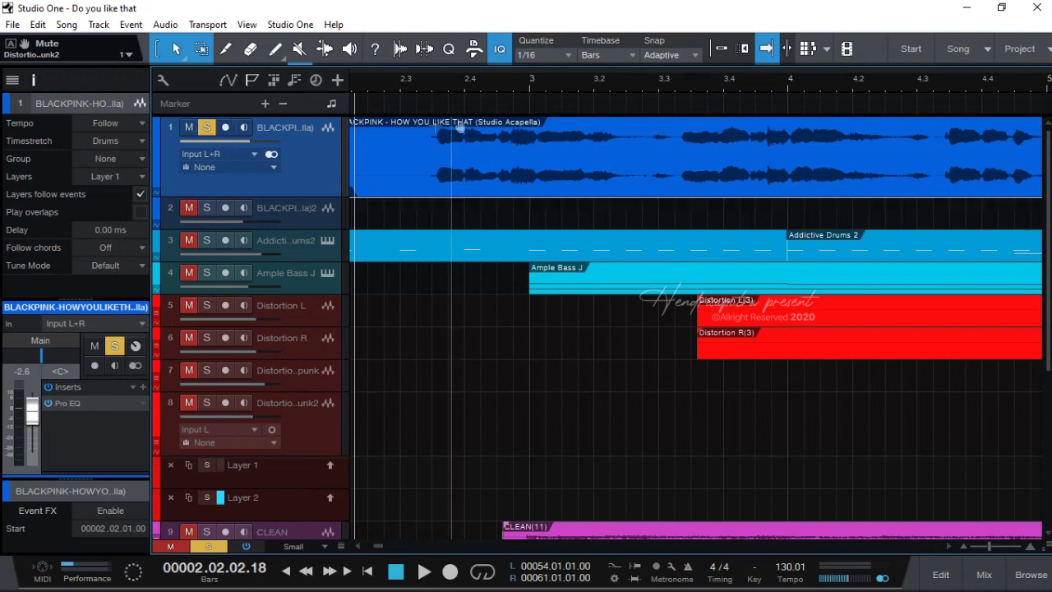
scroll(414, 81, down, 4)
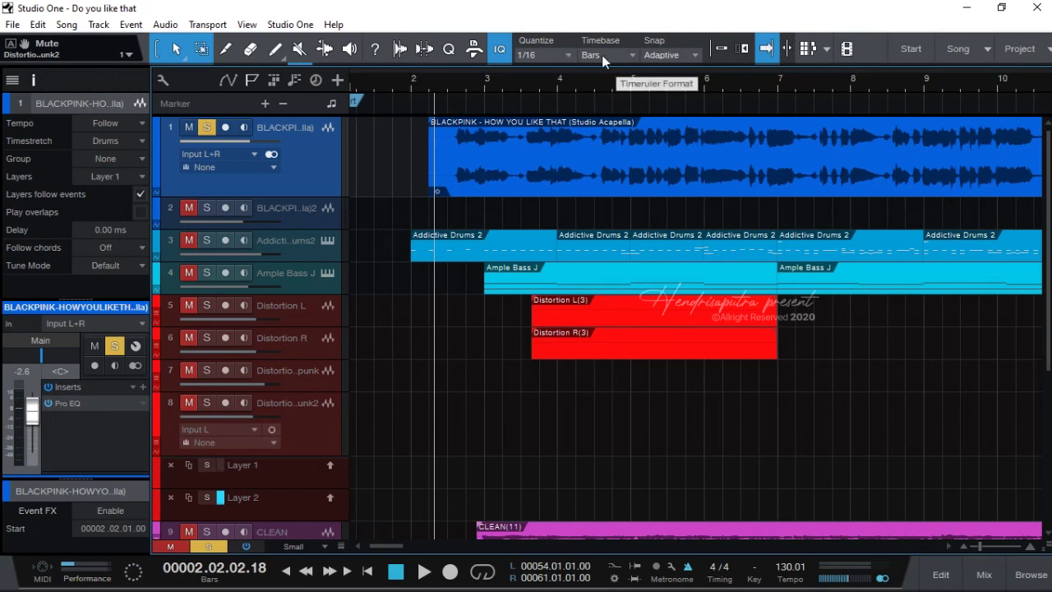
click(407, 85)
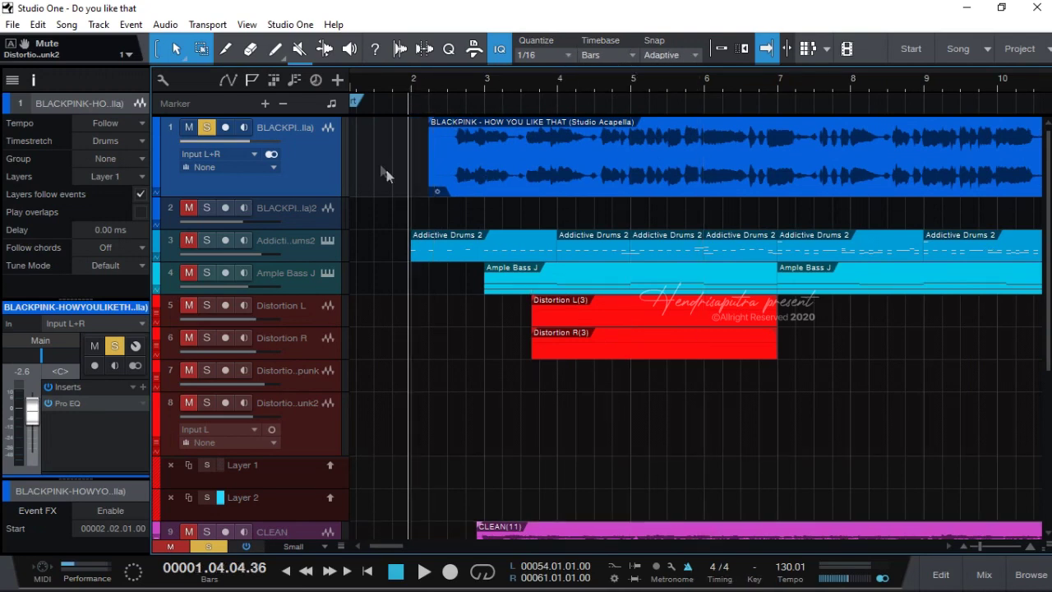
click(360, 84)
scroll(364, 82, up, 3)
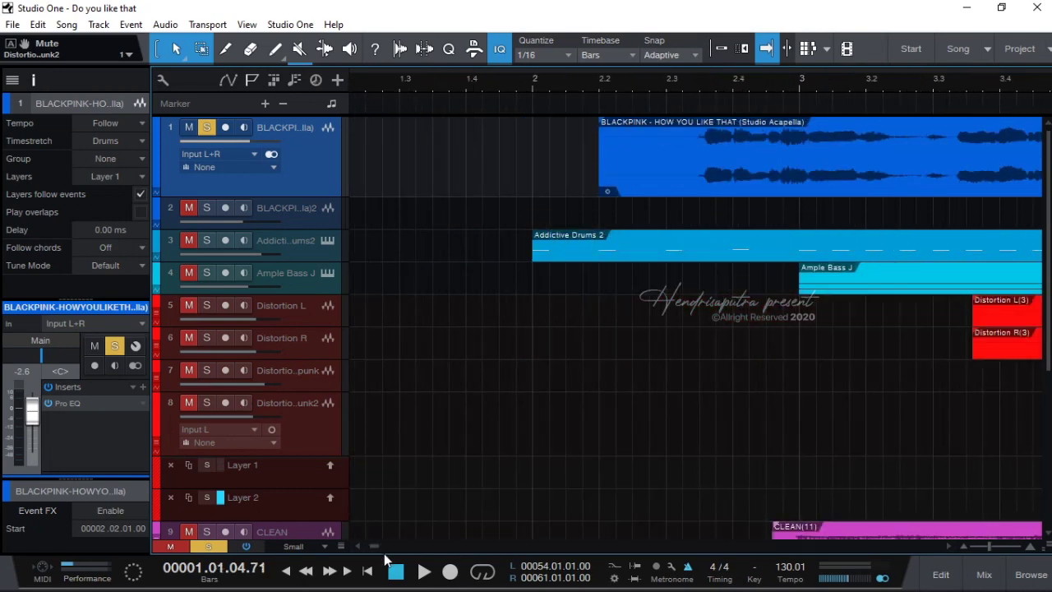
drag(375, 546, 359, 526)
key(space)
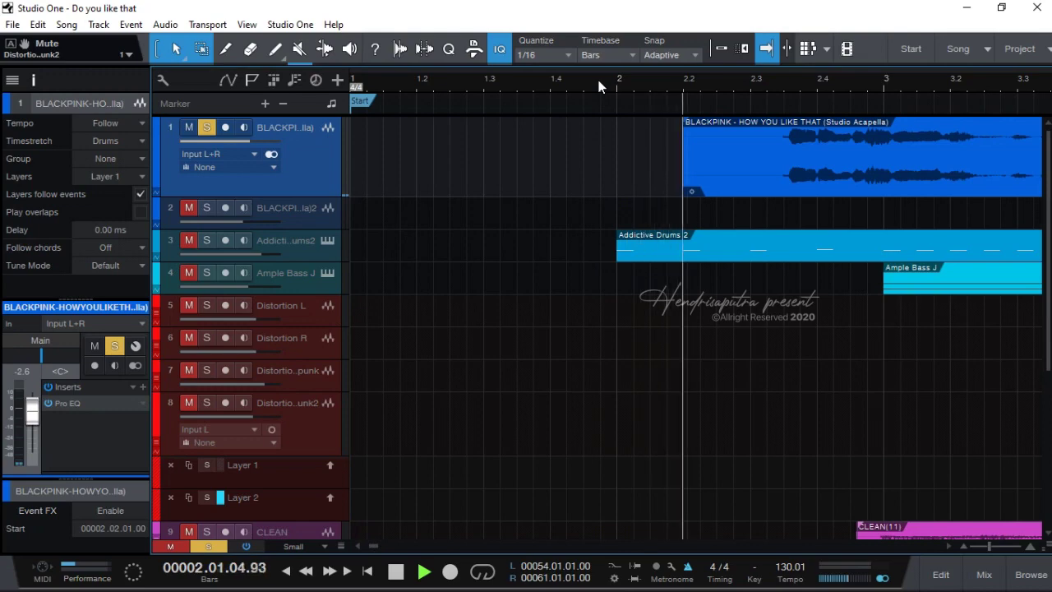
key(space)
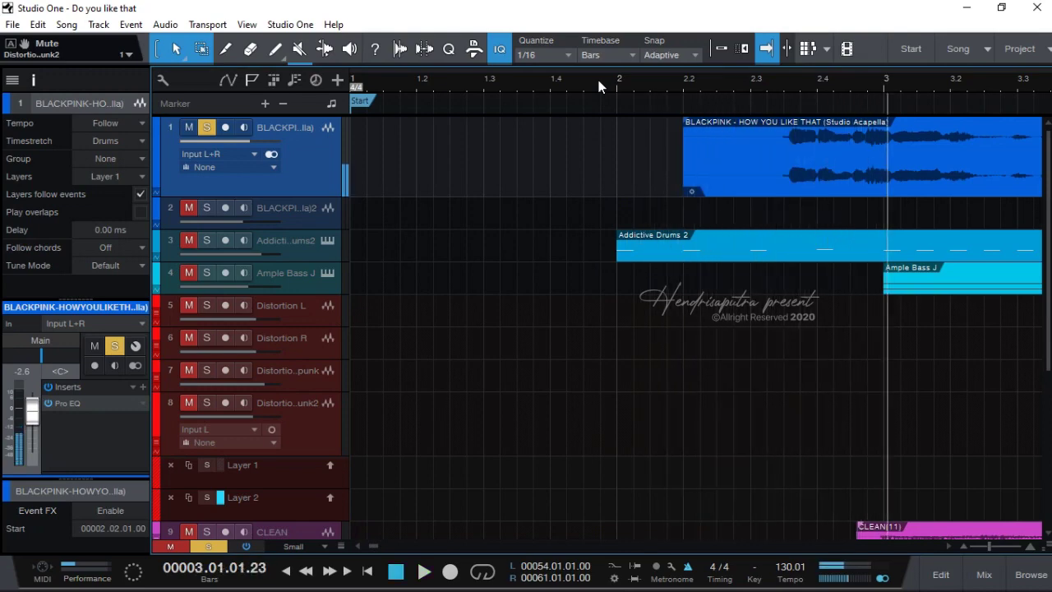
- Play the soloed vocal against the metronome from bar 2 and stop playback in bar 6
click(615, 86)
key(w)
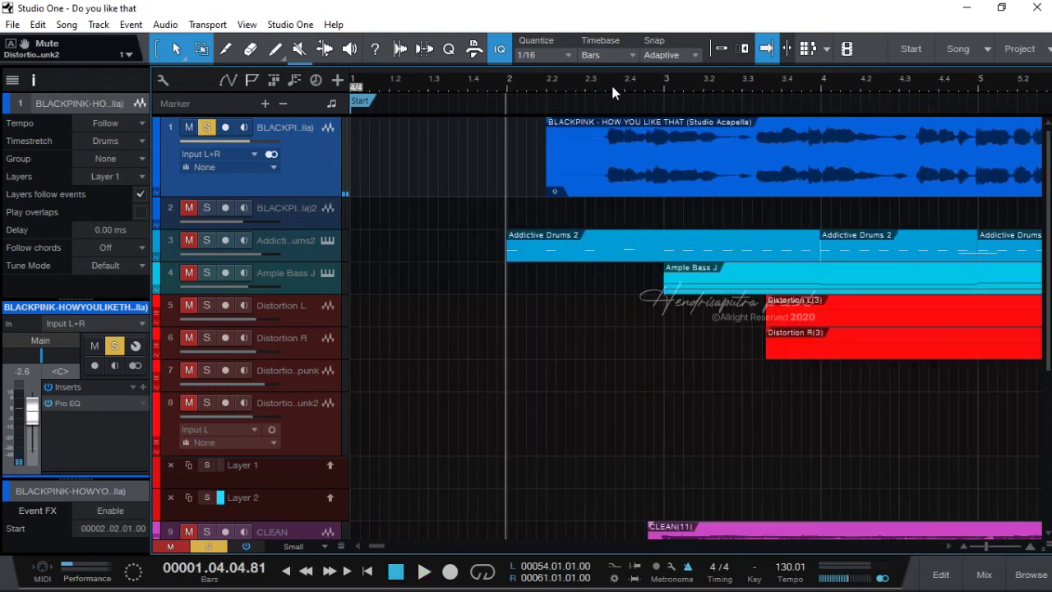
key(w)
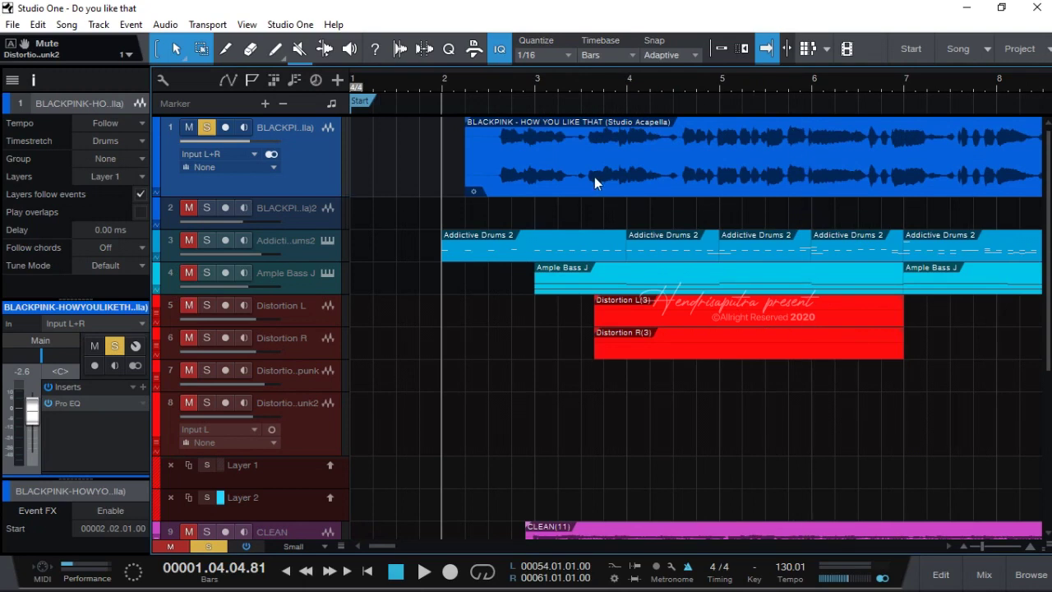
click(443, 84)
key(space)
click(434, 84)
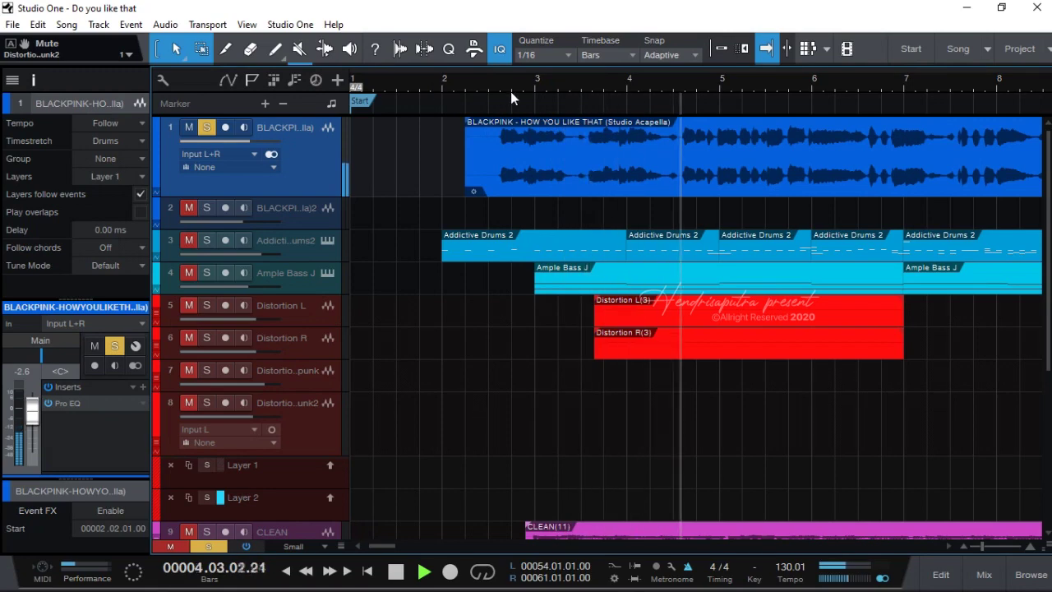
scroll(510, 92, down, 3)
scroll(502, 90, up, 1)
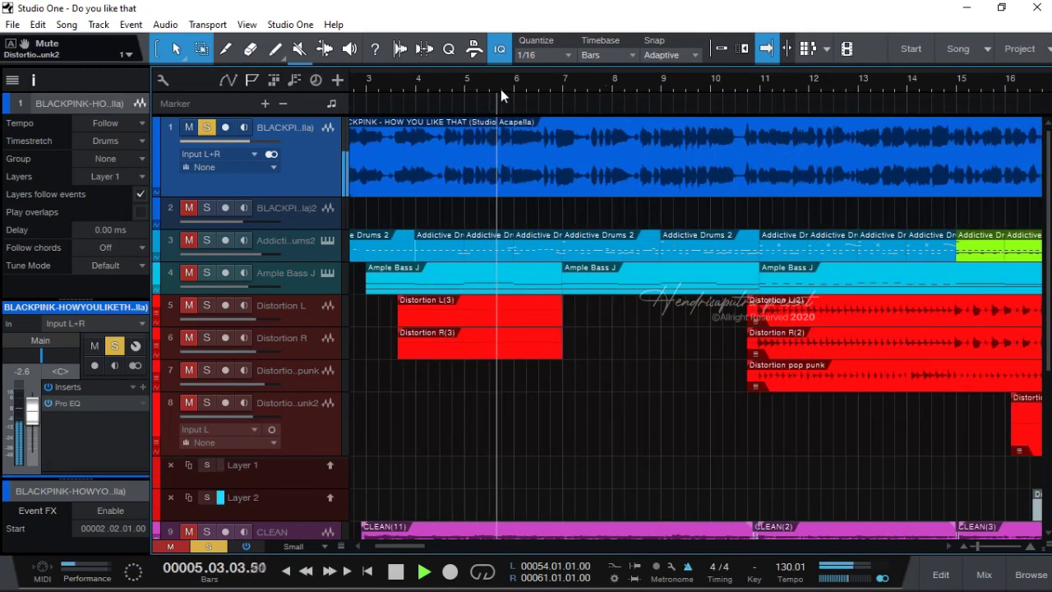
key(e)
key(w)
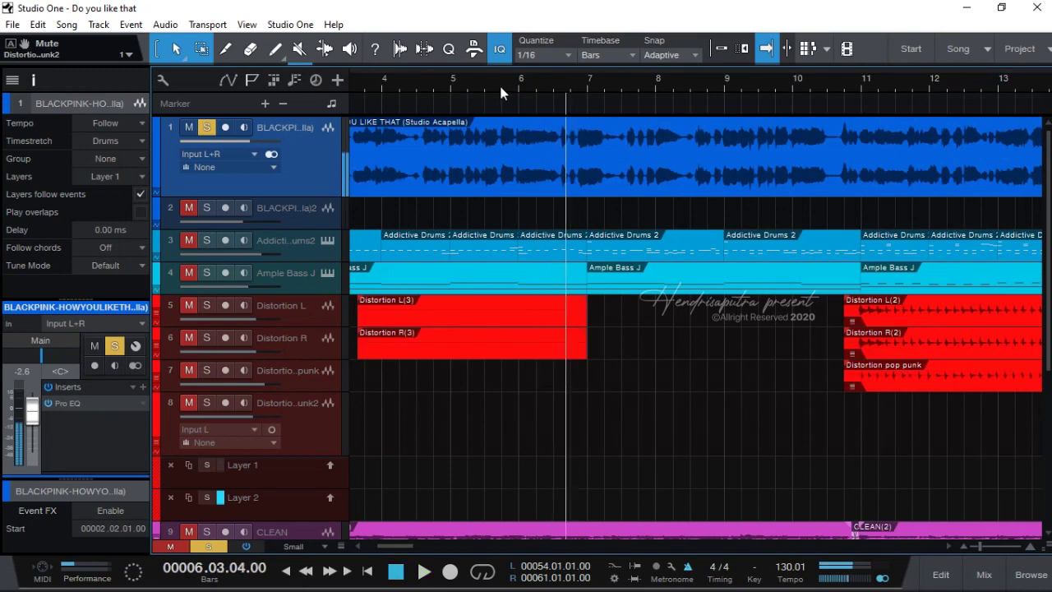
key(space)
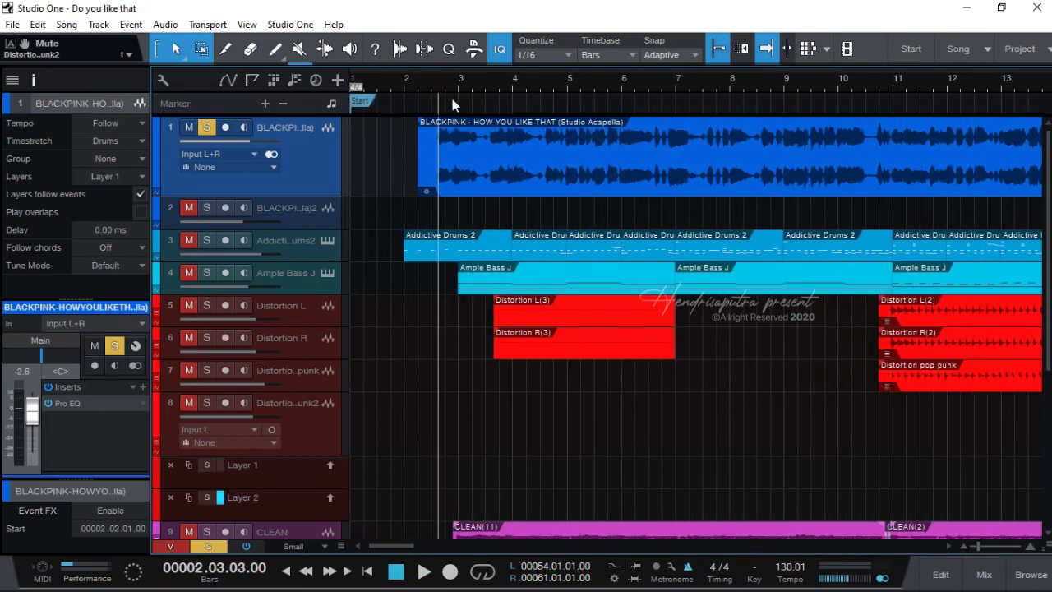
- Look over the mixer console, close it, and display the list of available instruments in the browser
drag(441, 88, 523, 82)
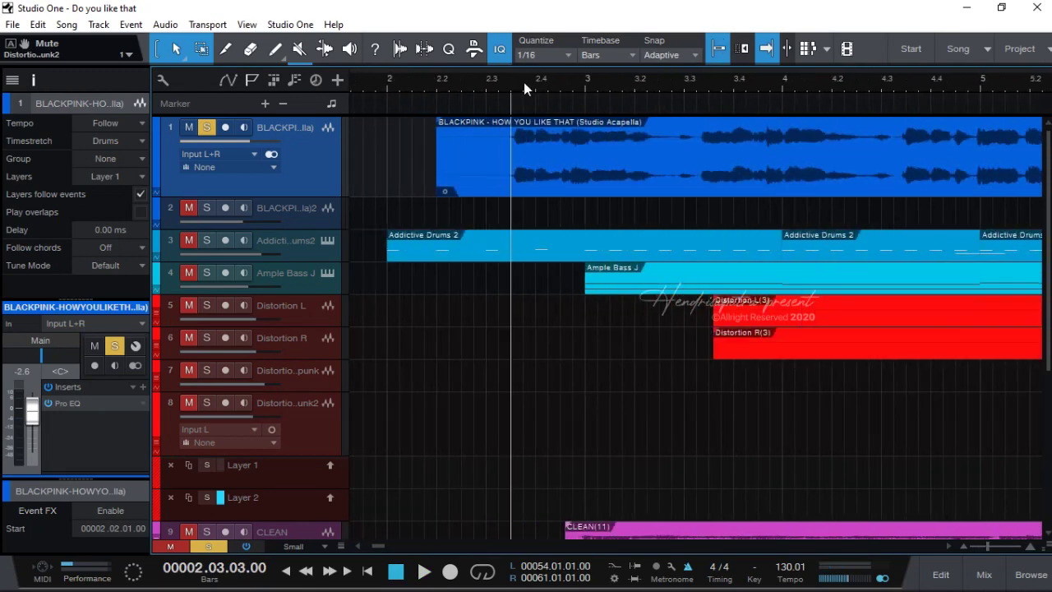
scroll(524, 84, down, 4)
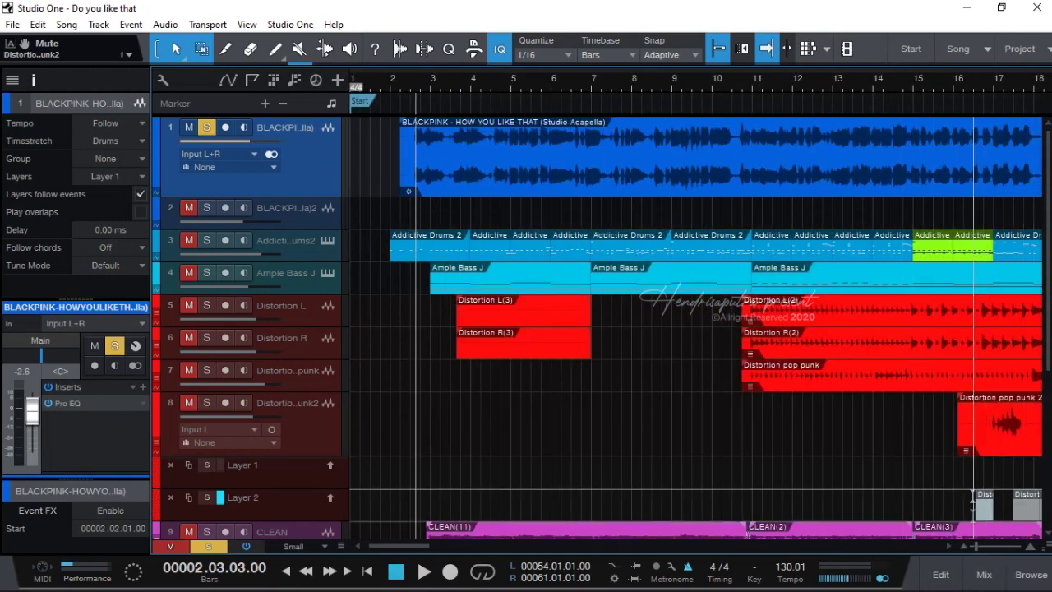
click(990, 573)
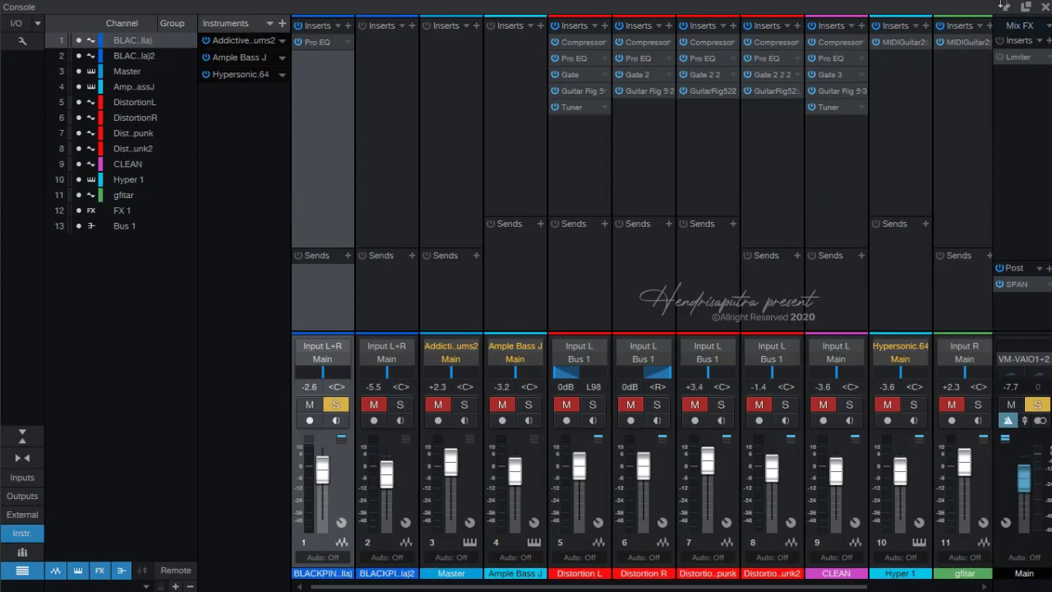
click(1045, 7)
click(1029, 574)
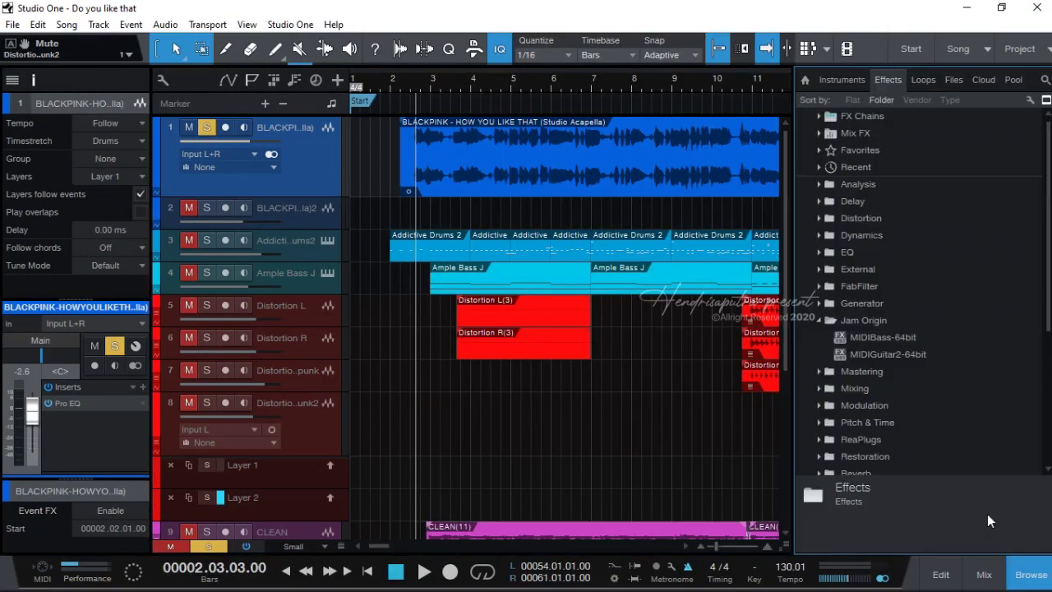
click(830, 81)
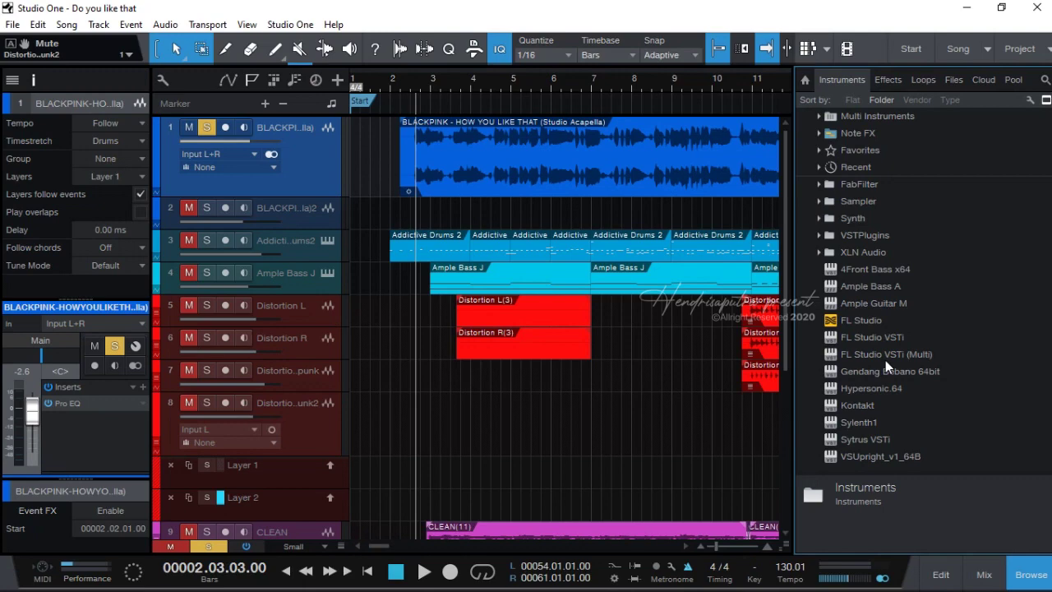
- Make the Addictive Drums 2 track taller and select the Ample Bass J and Distortion L tracks below it
drag(322, 261, 318, 291)
click(309, 280)
click(298, 312)
scroll(309, 314, down, 2)
click(303, 295)
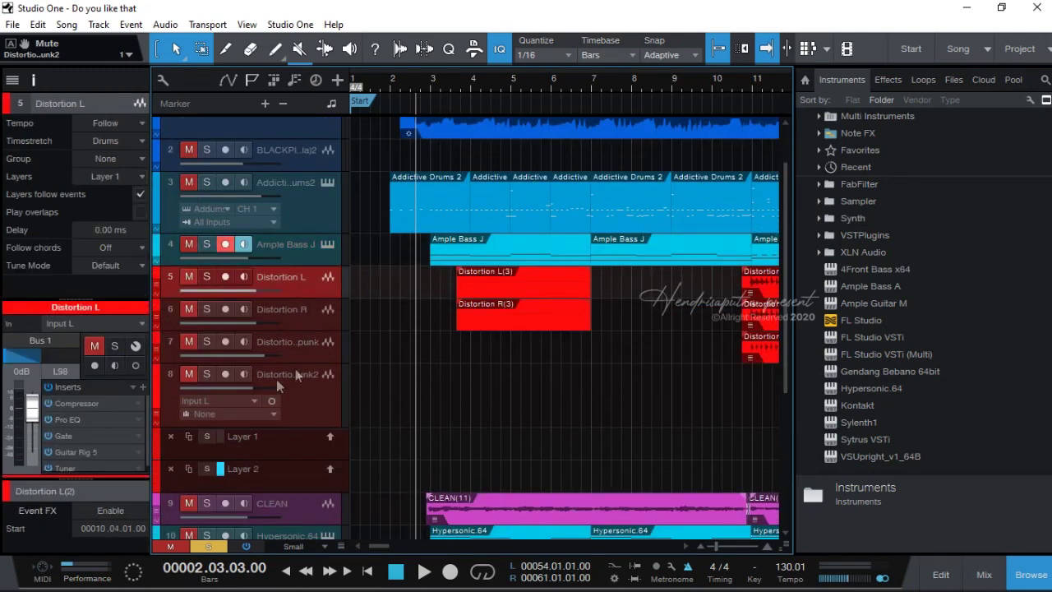
- Review the remaining arrangement tracks, selecting Distortion R, Choir and Hypersonic.64, and examine the Choir part at bar 7
mouse_move(270, 384)
mouse_move(235, 326)
scroll(325, 351, down, 2)
click(296, 275)
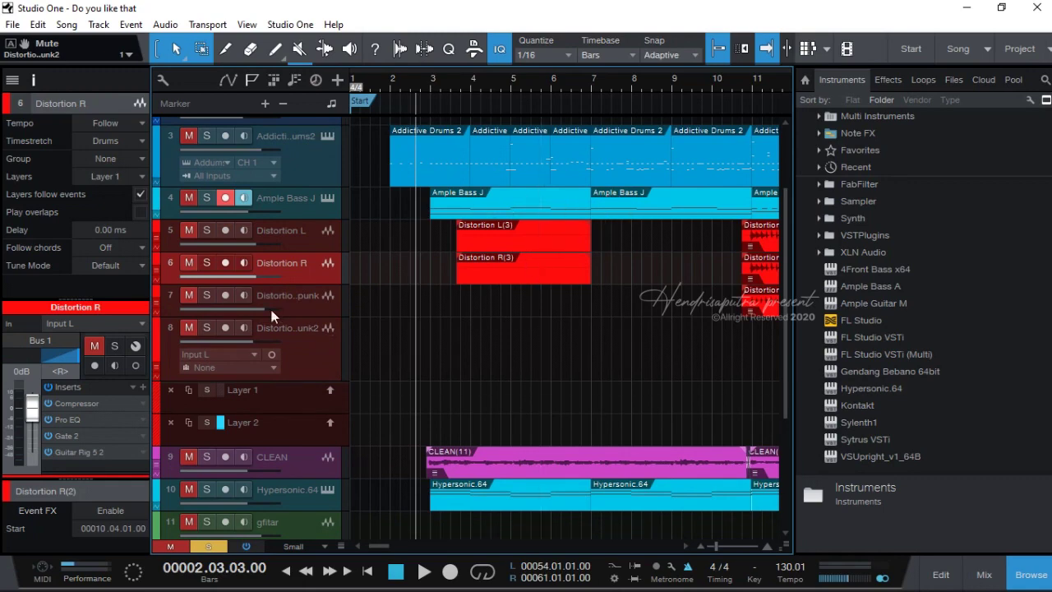
scroll(274, 313, down, 1)
scroll(345, 394, down, 6)
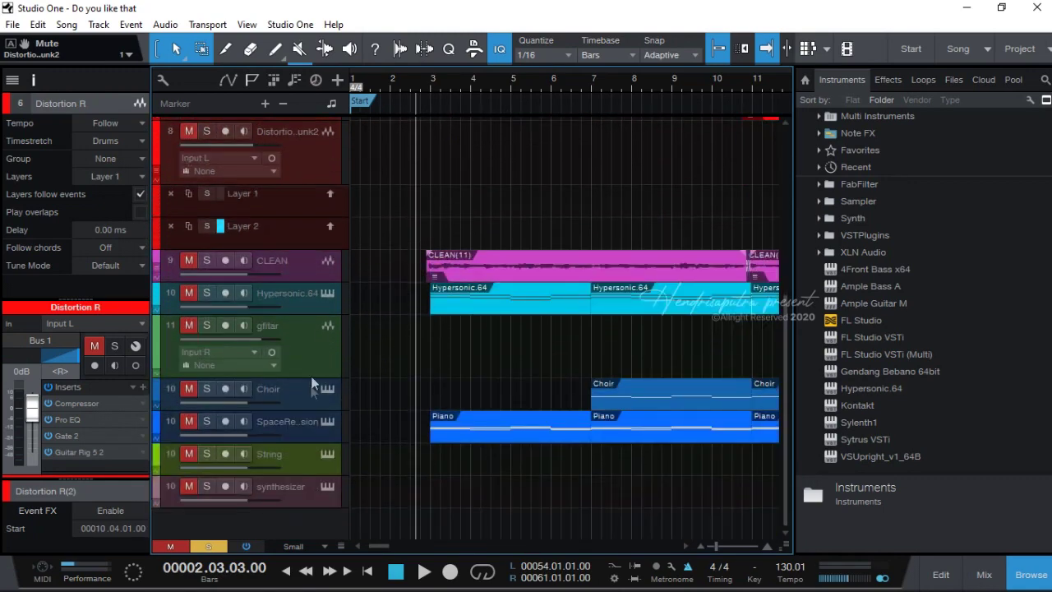
click(310, 389)
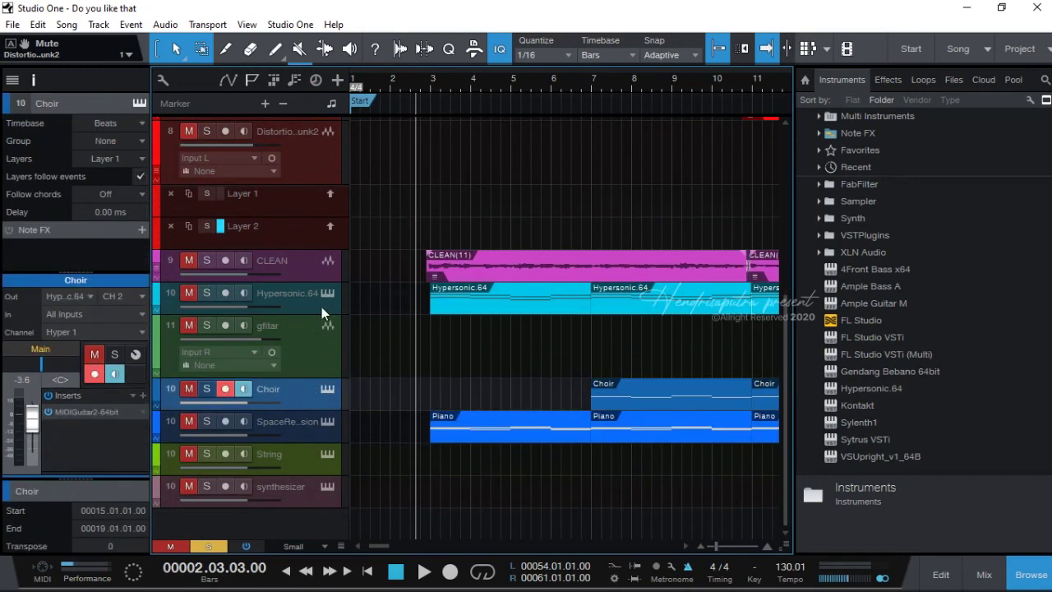
click(328, 308)
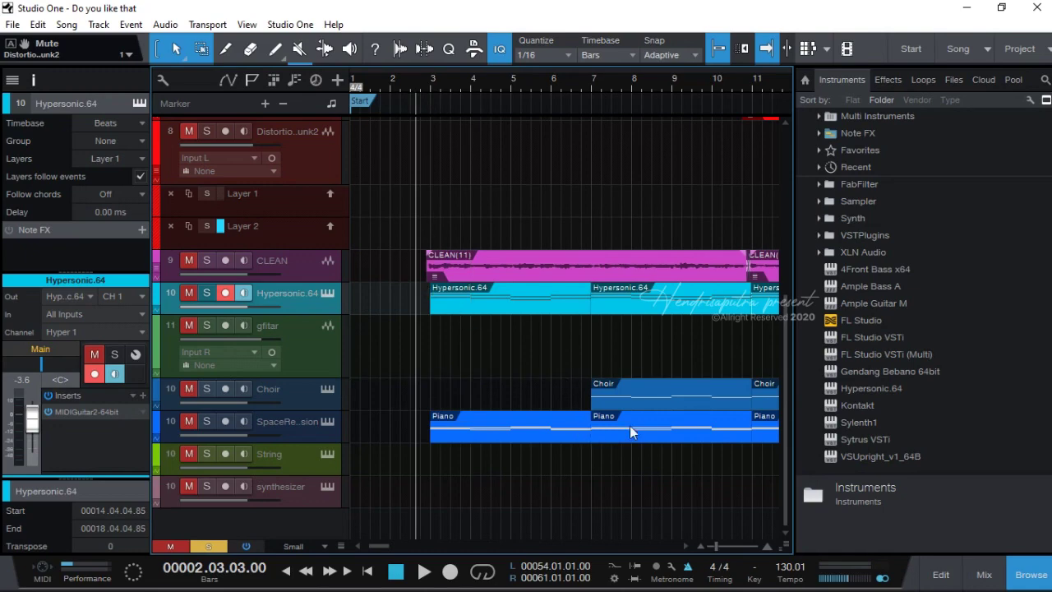
click(630, 401)
scroll(573, 423, up, 5)
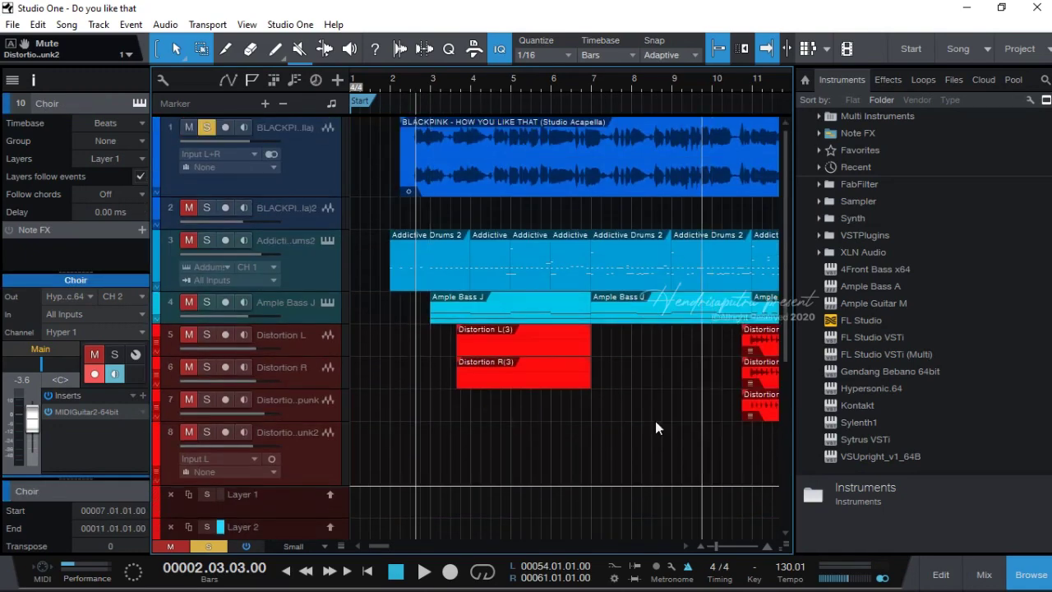
- Clear all solos, place the playback cursor at bar 2, and solo the acapella and Addictive Drums 2 tracks
click(211, 546)
click(387, 87)
scroll(388, 83, up, 4)
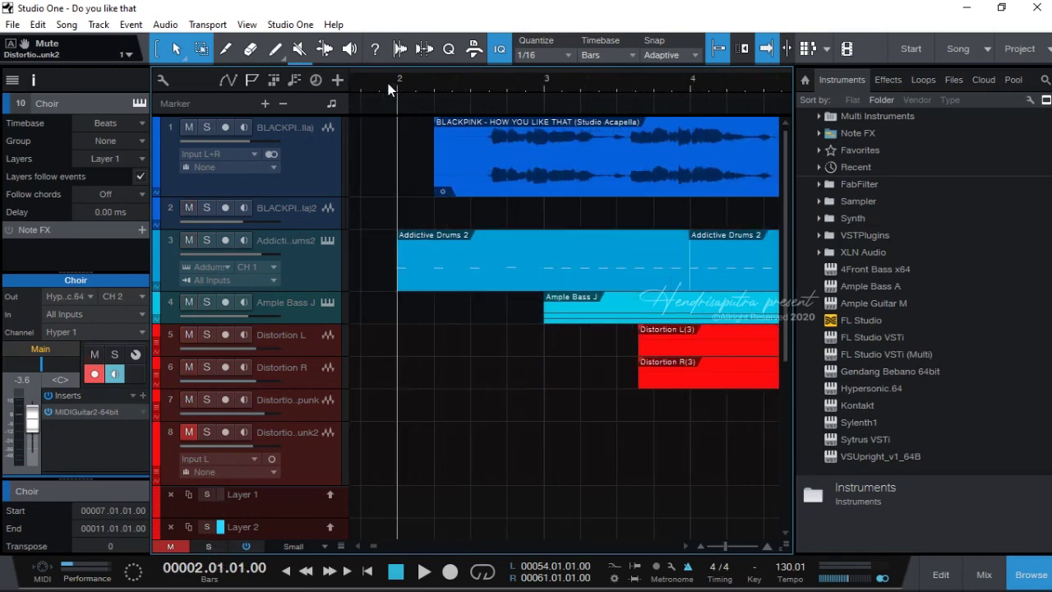
click(213, 125)
click(206, 240)
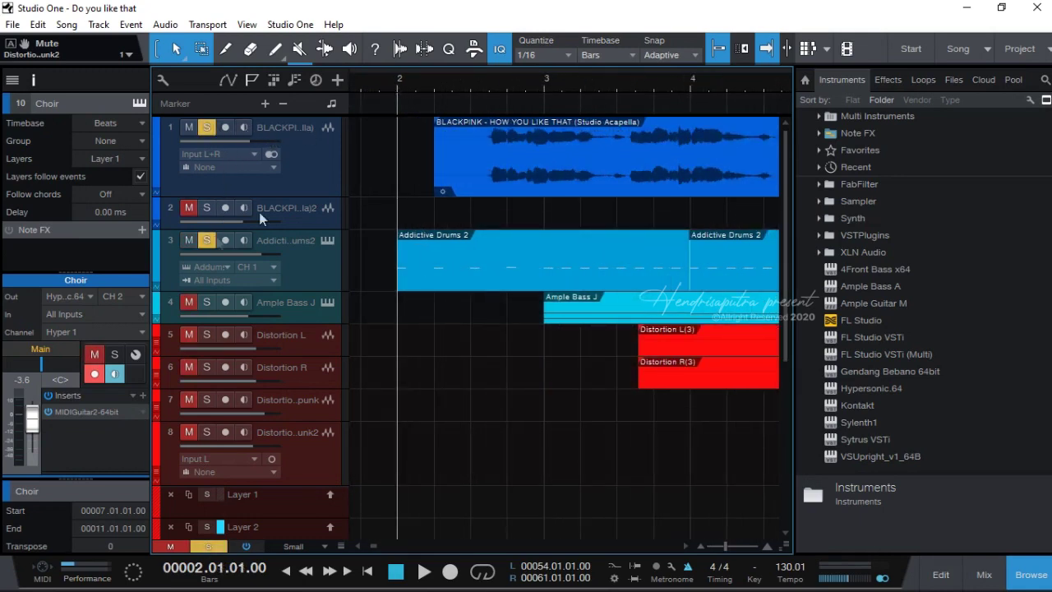
- Play the soloed acapella and drums together from bar 2
scroll(409, 82, down, 4)
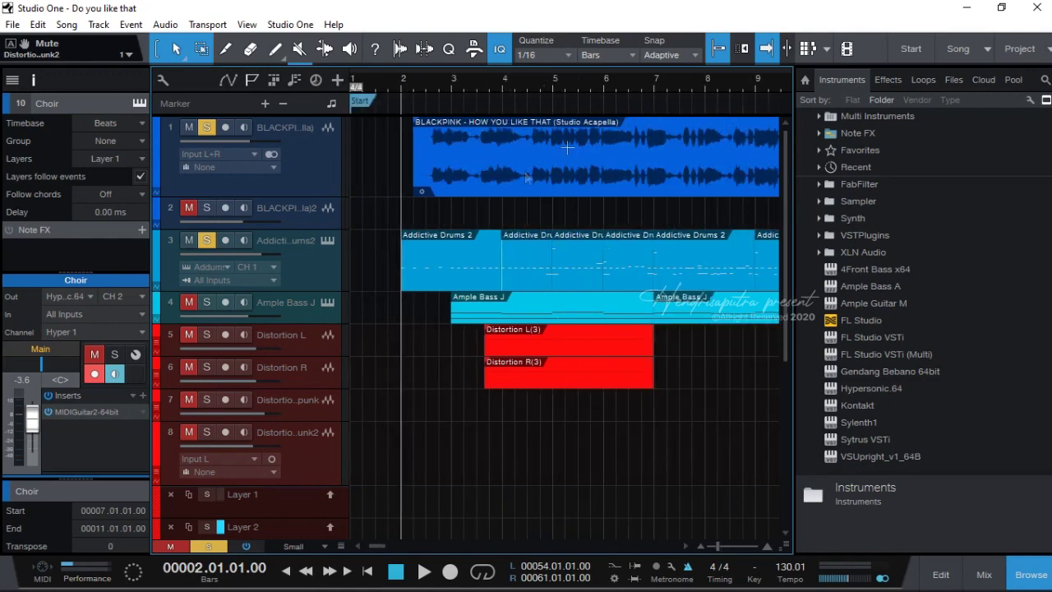
key(space)
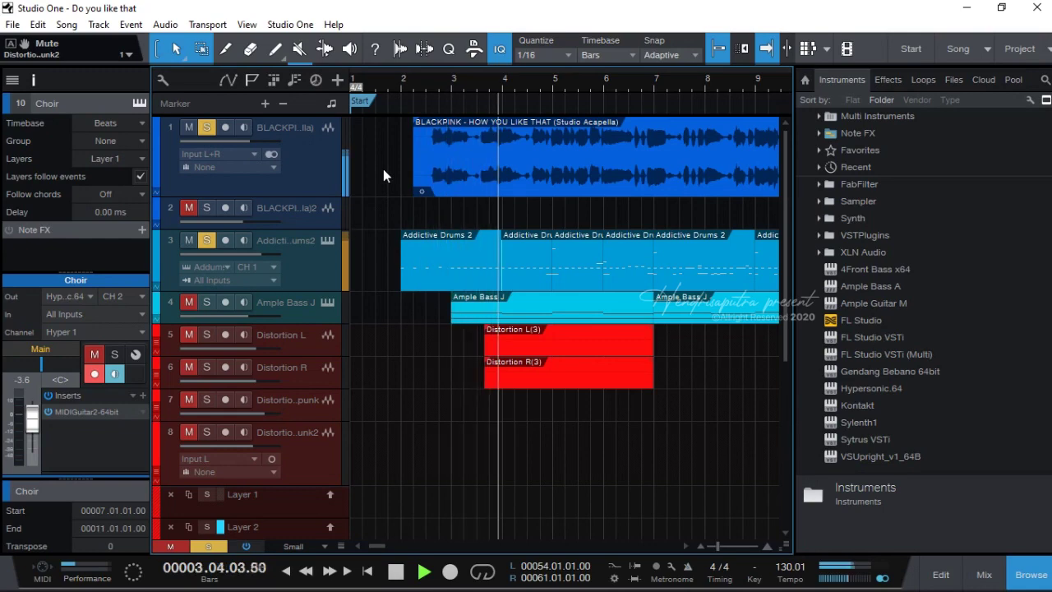
scroll(383, 169, down, 2)
scroll(406, 123, up, 2)
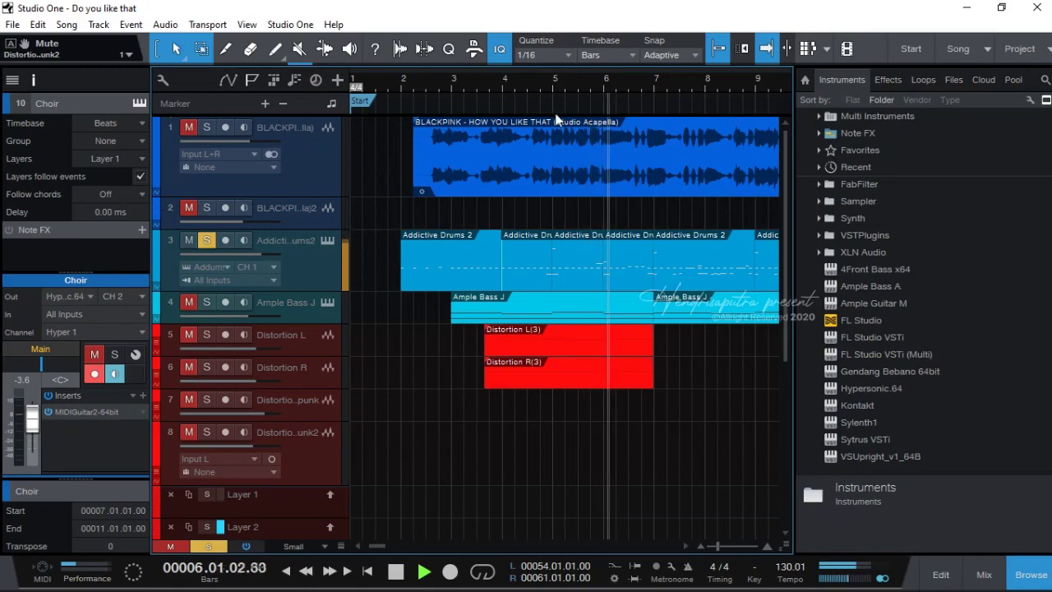
- View the Addictive Drums 2 instrument window during playback, repositioning it as needed, and close it together with the browser
click(324, 241)
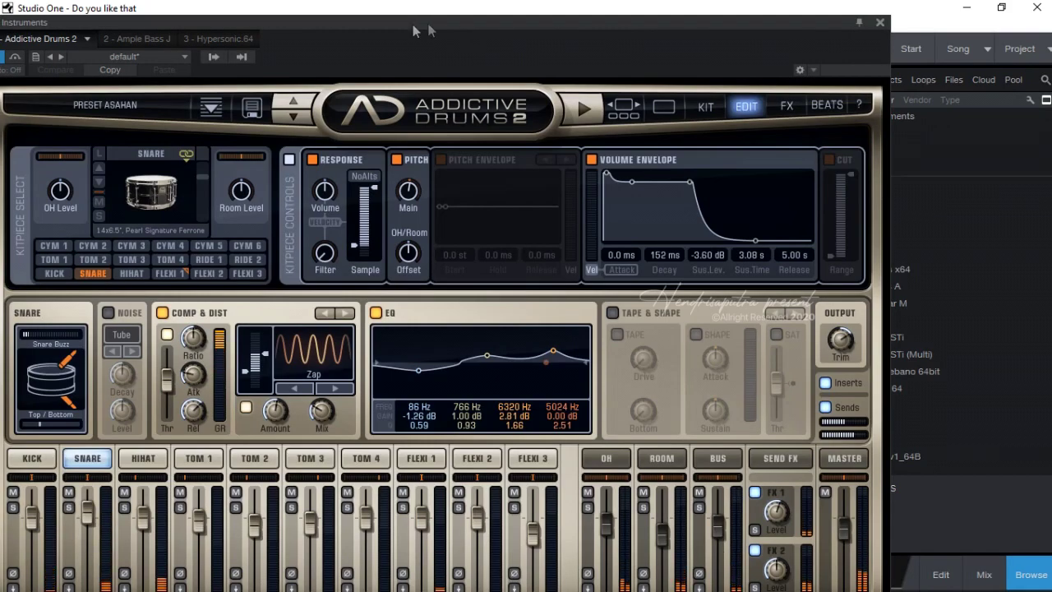
drag(416, 30, 568, 15)
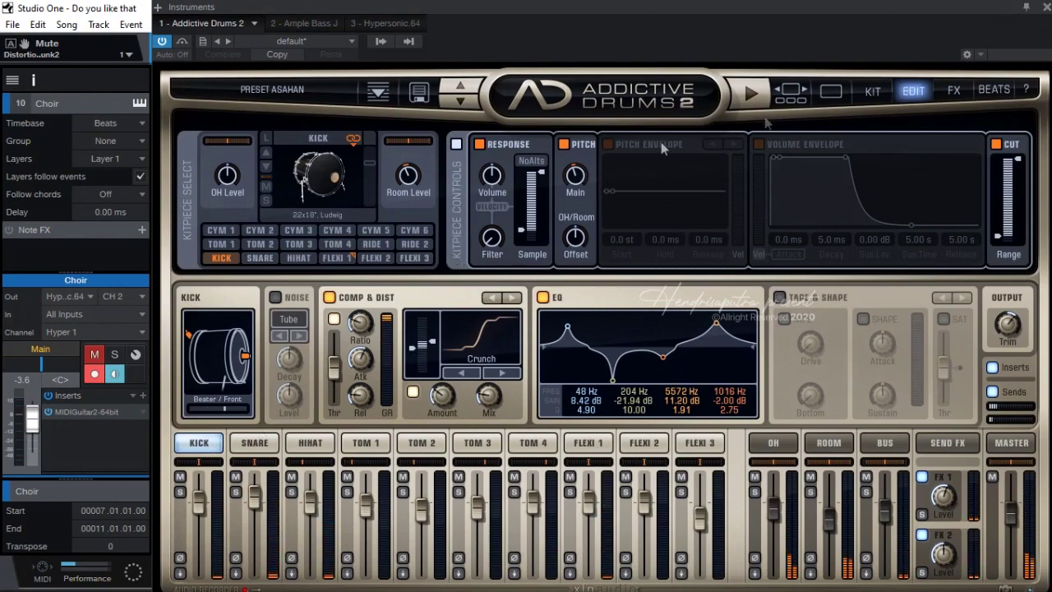
drag(825, 5, 754, 6)
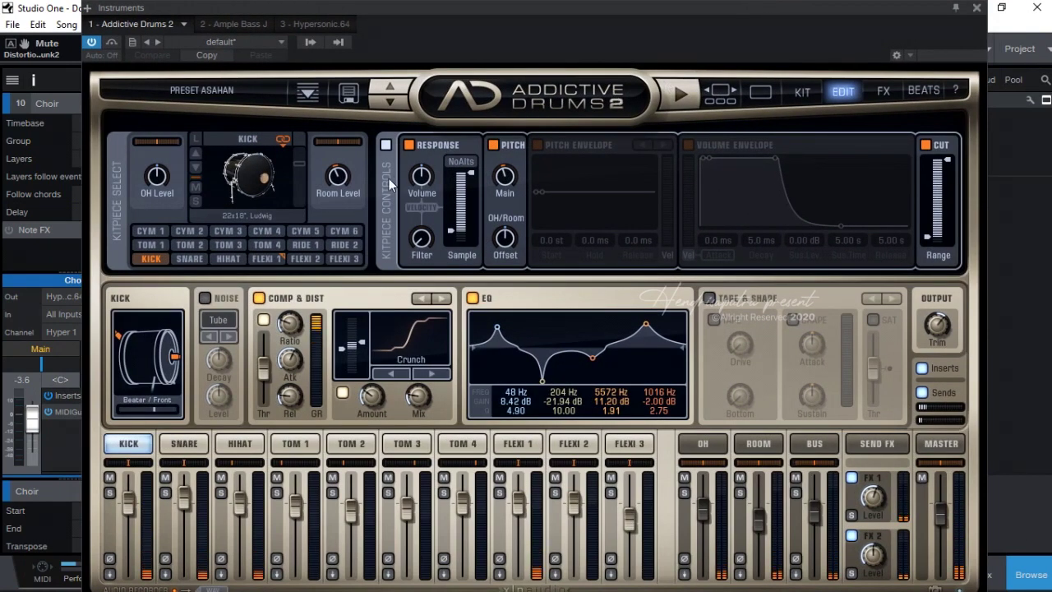
drag(317, 23, 606, 225)
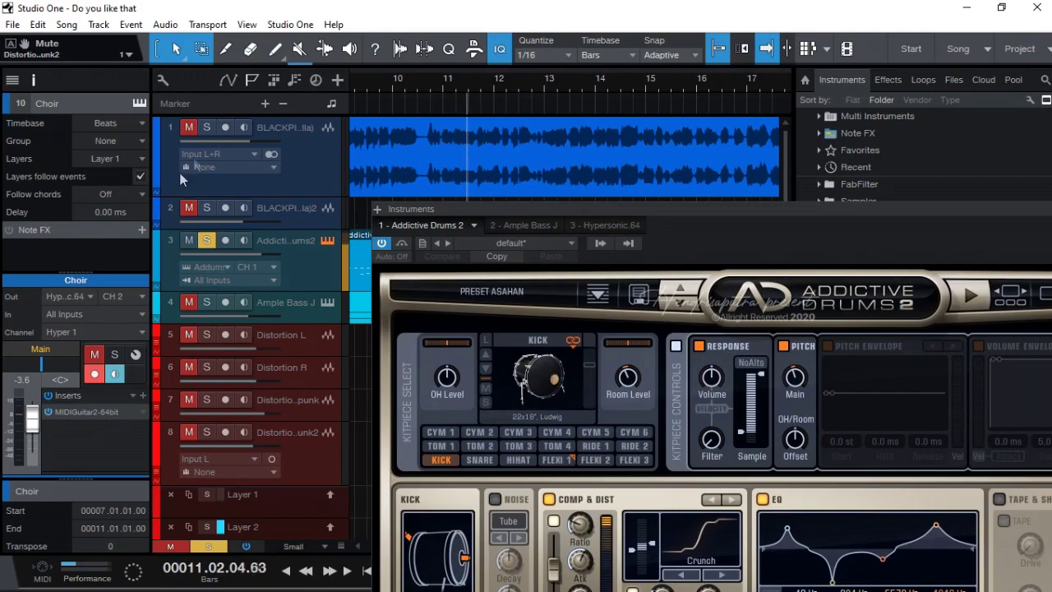
drag(681, 215, 598, 13)
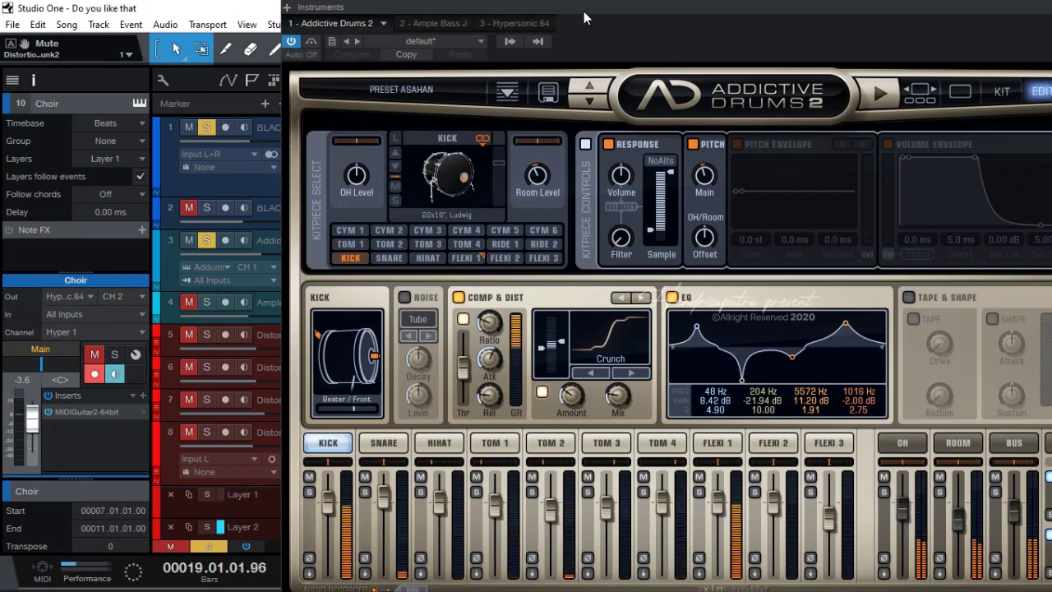
drag(583, 11, 455, 38)
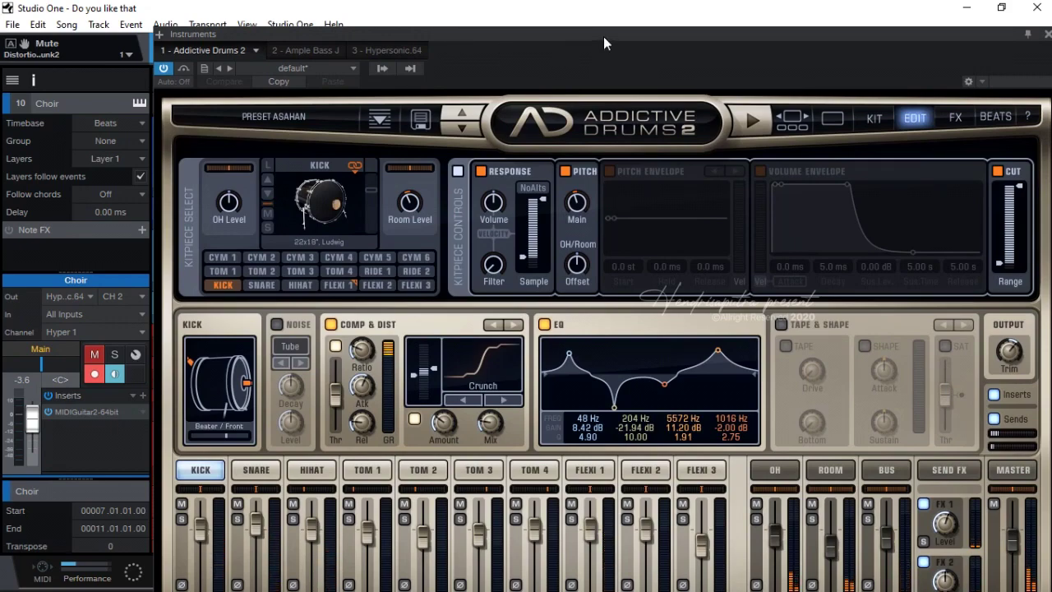
drag(604, 36, 507, 114)
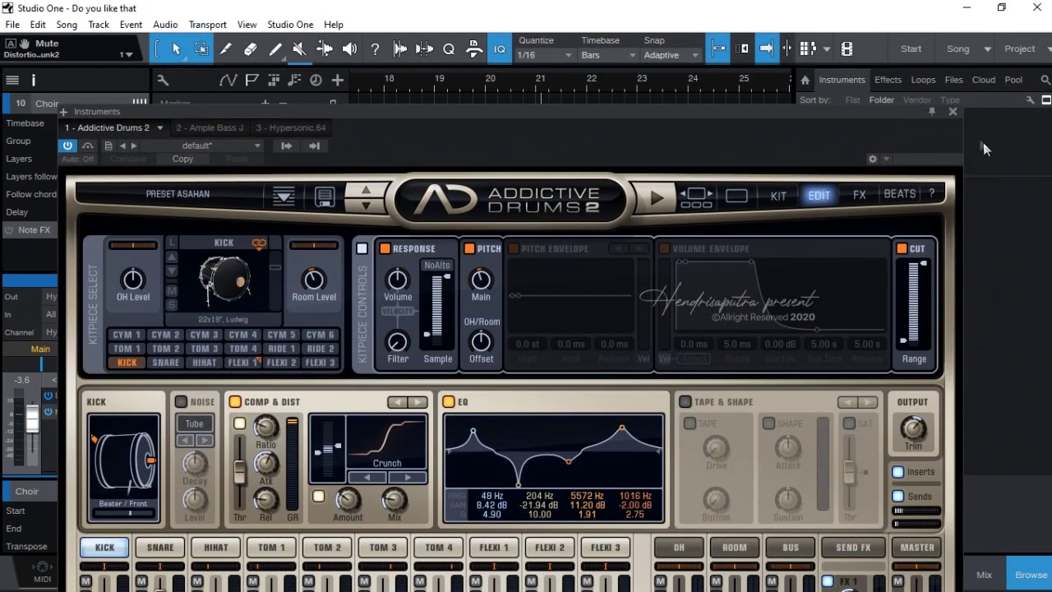
click(952, 112)
click(1030, 574)
- Place the playback cursor at bar 4 and open the Addictive Drums 2 part at bar 7 in the note editor
drag(682, 83, 899, 105)
drag(782, 92, 788, 83)
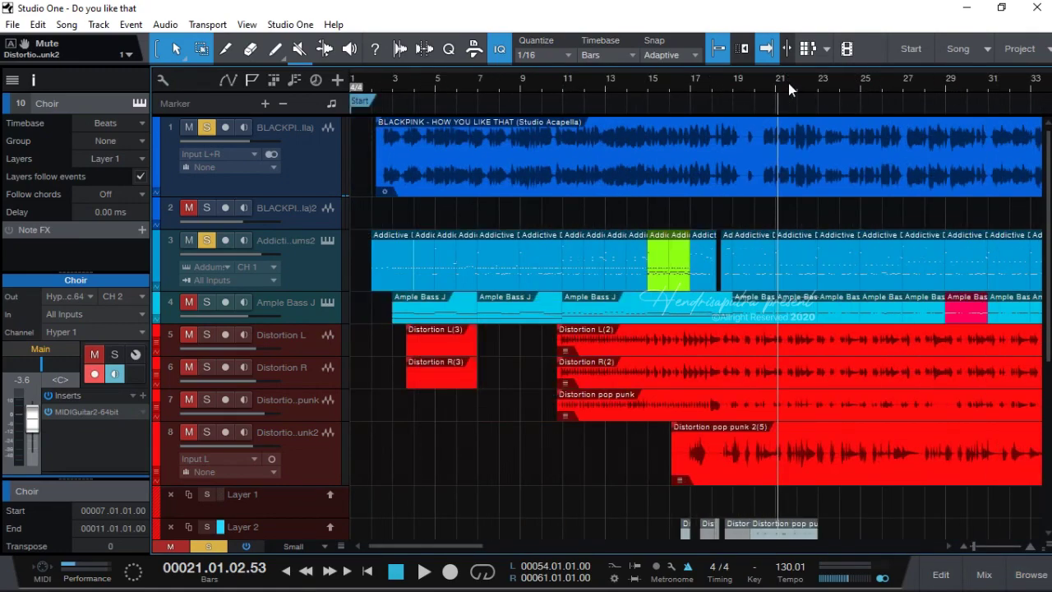
click(415, 81)
scroll(414, 82, up, 10)
click(491, 284)
double_click(490, 283)
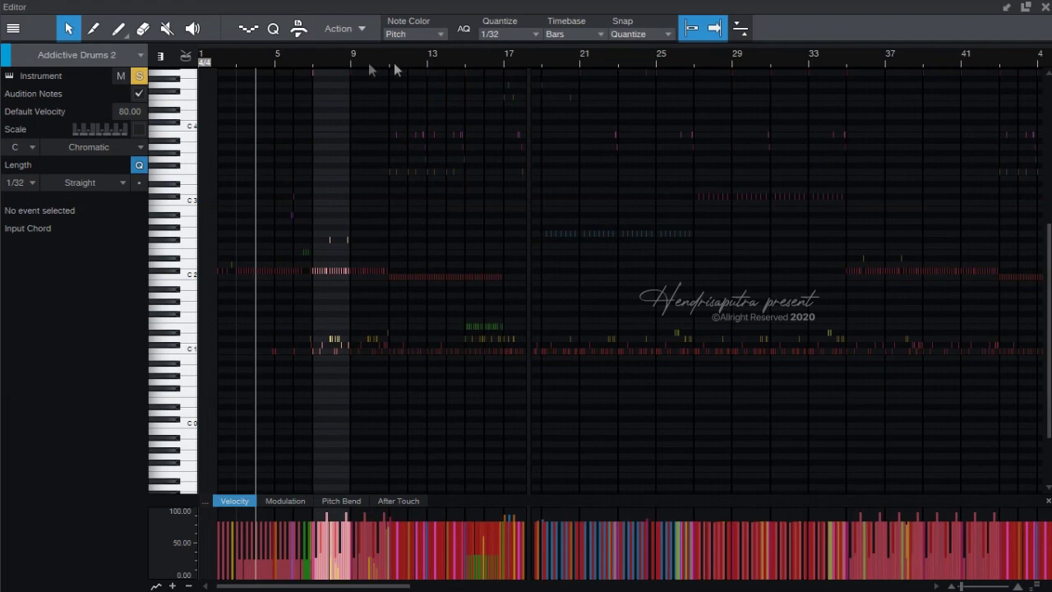
- Examine the programmed drum notes between bars 3 and 11, selecting the parts at bars 6 and 4 in the note editor
click(310, 56)
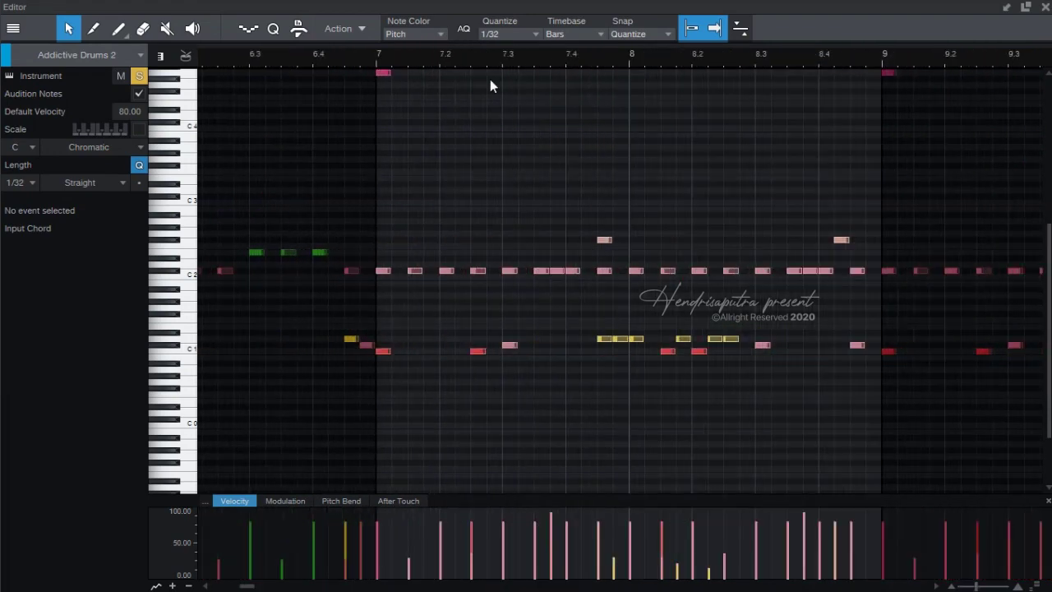
click(374, 205)
click(665, 145)
scroll(743, 52, down, 4)
click(466, 153)
key(e)
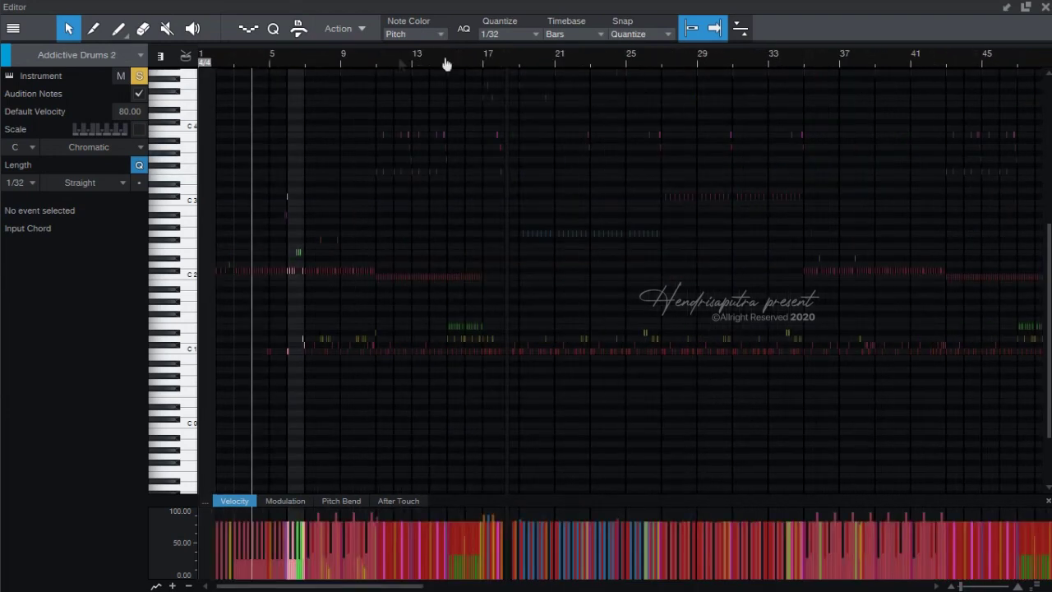
click(238, 52)
key(e)
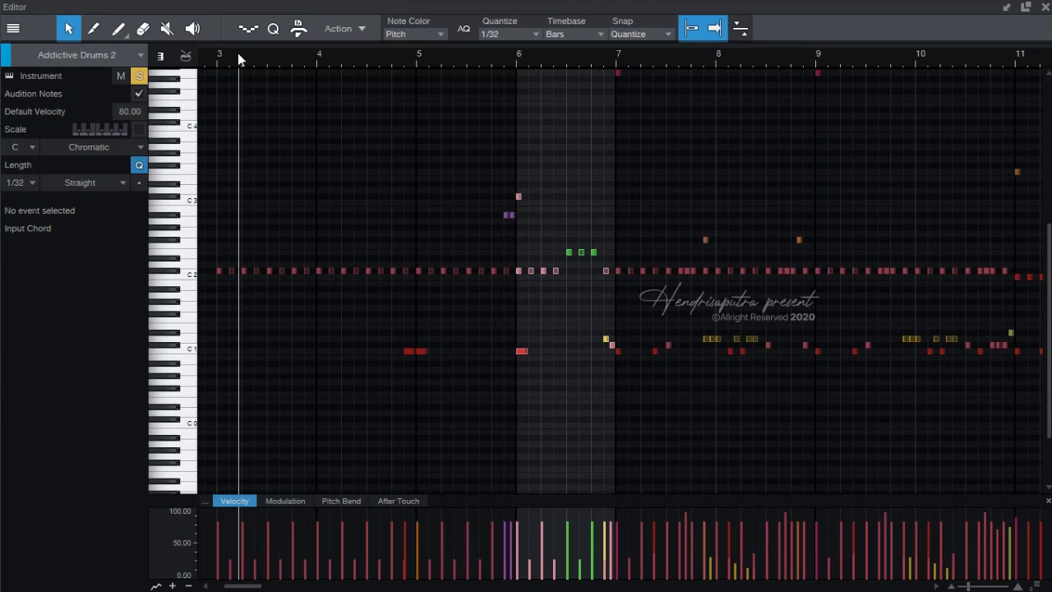
click(351, 134)
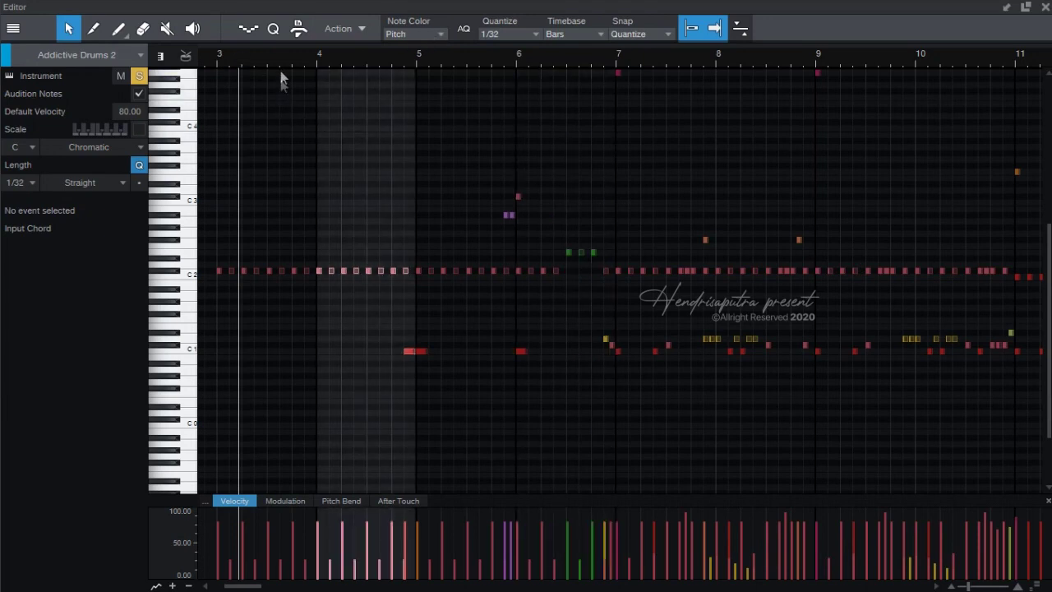
- Examine the drum notes in the opening part at bar 2 and play the soloed drums from around bar 3
click(281, 71)
drag(274, 56, 379, 59)
drag(286, 162, 398, 144)
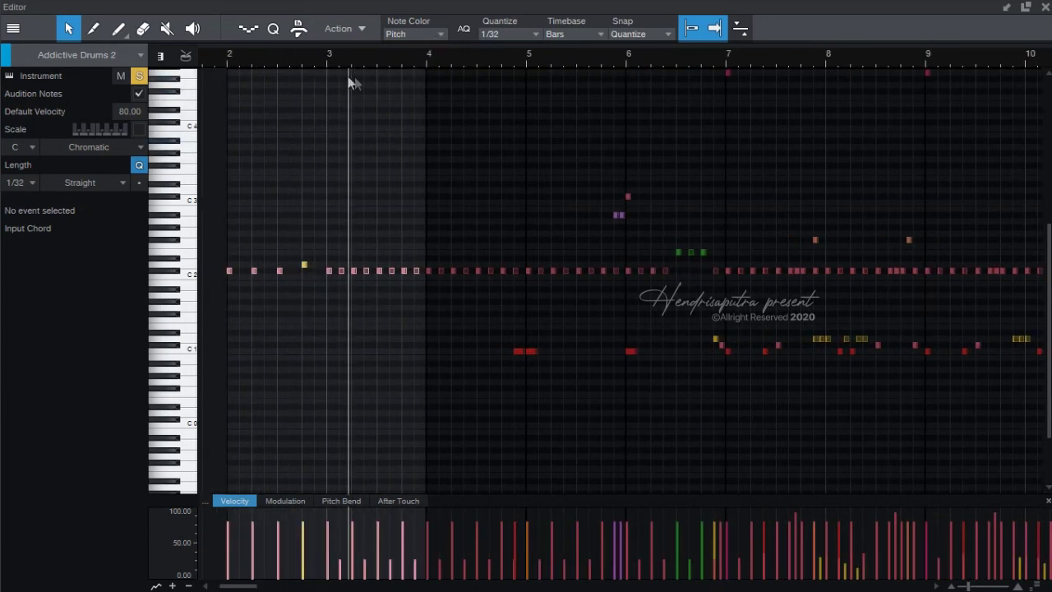
scroll(389, 61, left, 2)
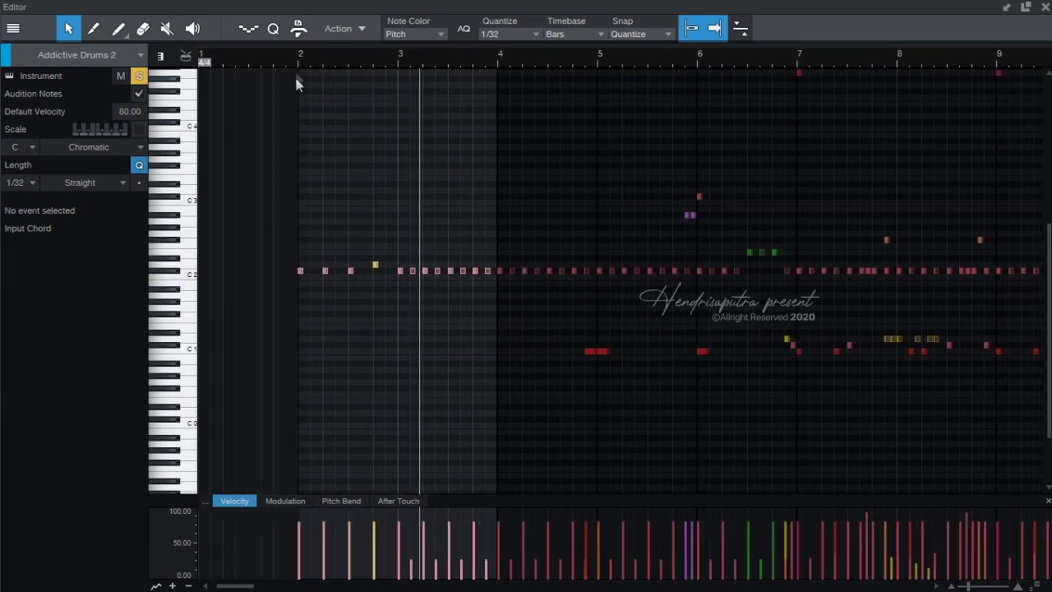
click(140, 77)
click(141, 77)
drag(399, 52, 434, 192)
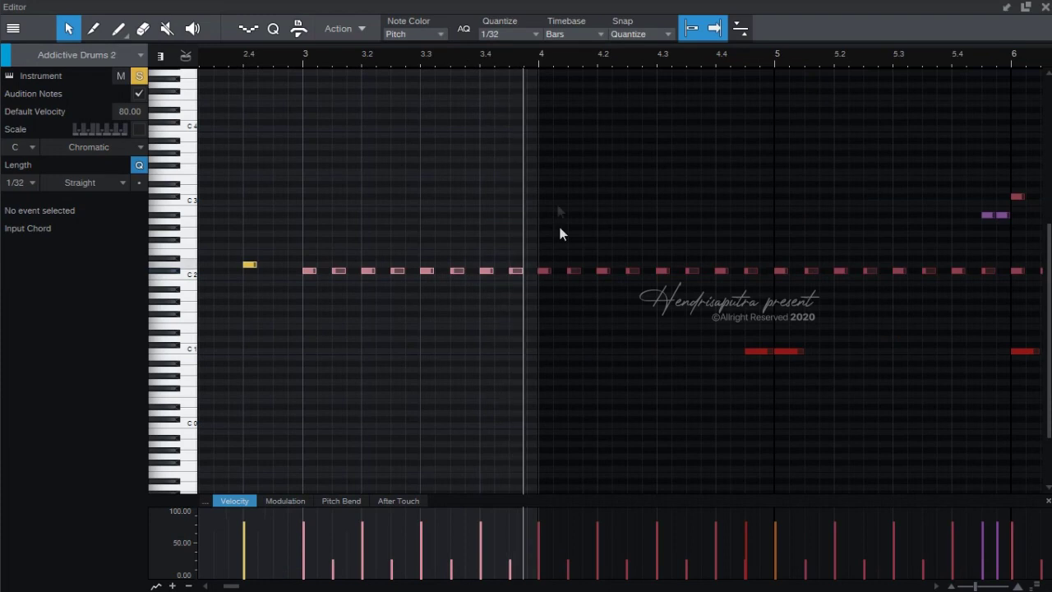
- Follow the drum notes in the note editor during playback from bar 5 through bar 11
drag(632, 67, 339, 64)
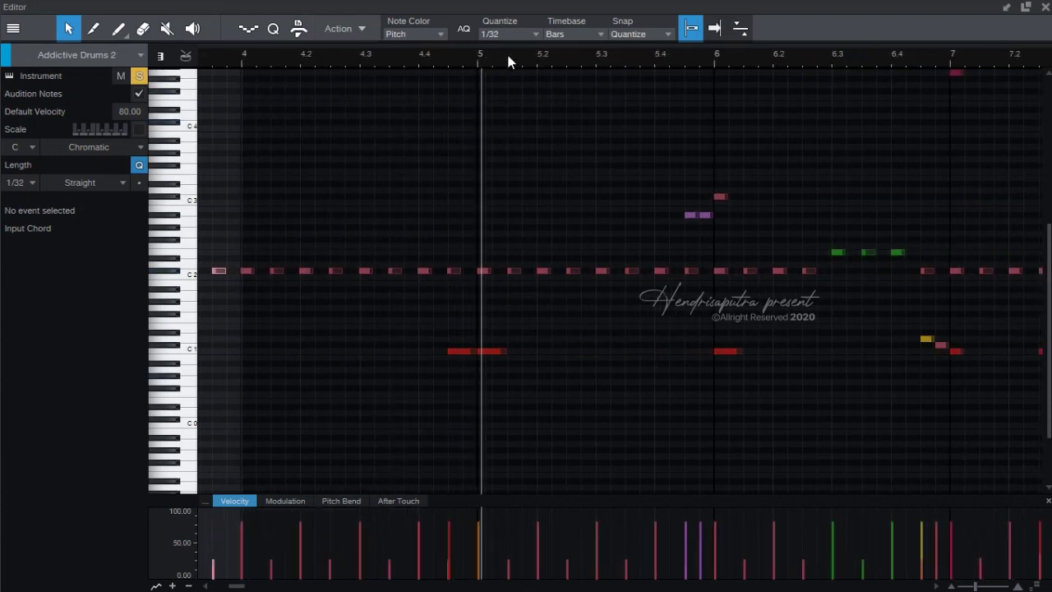
drag(633, 64, 390, 63)
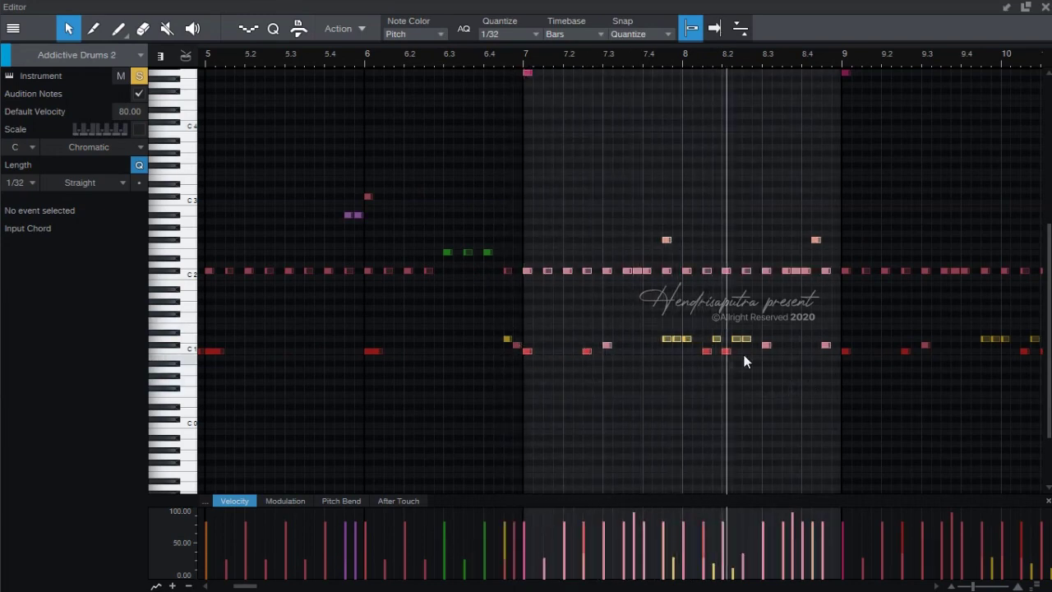
drag(869, 62, 637, 64)
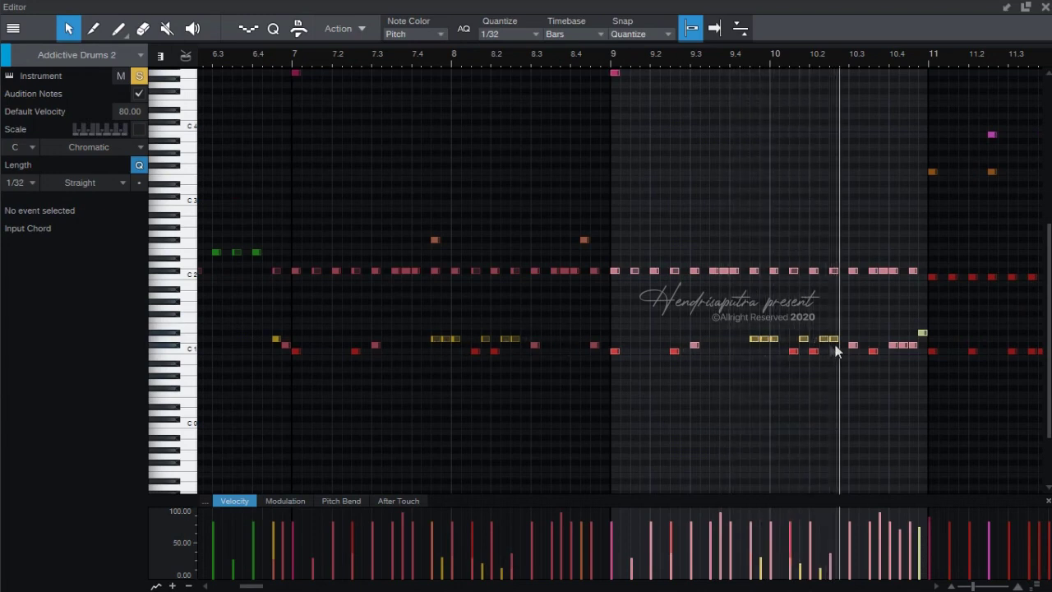
drag(883, 72, 718, 82)
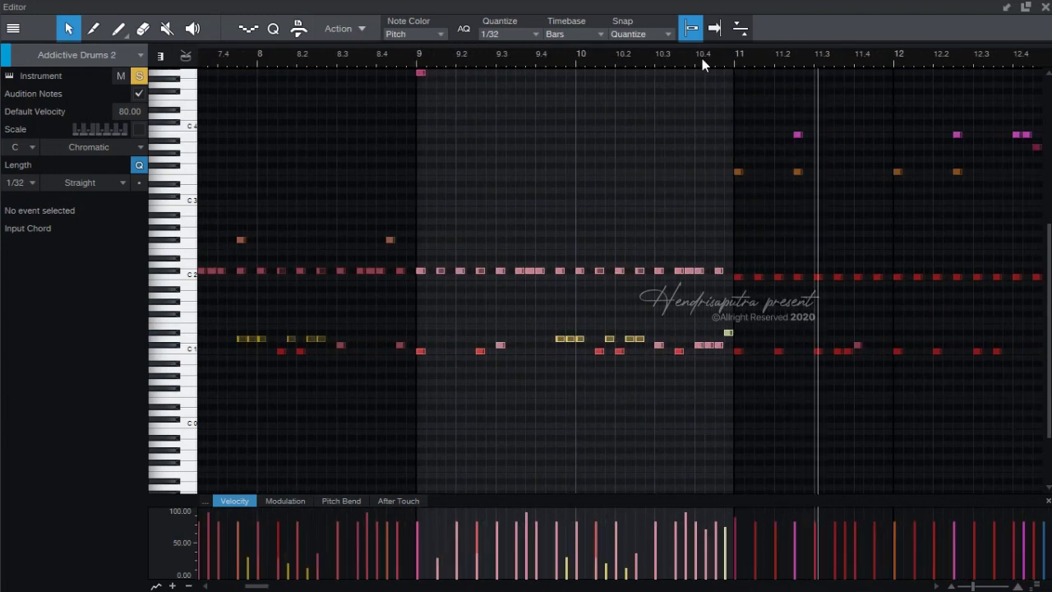
- Select the drum part at bar 11 with the playback cursor placed just before it, and save the song
key(space)
click(761, 140)
drag(830, 60, 423, 54)
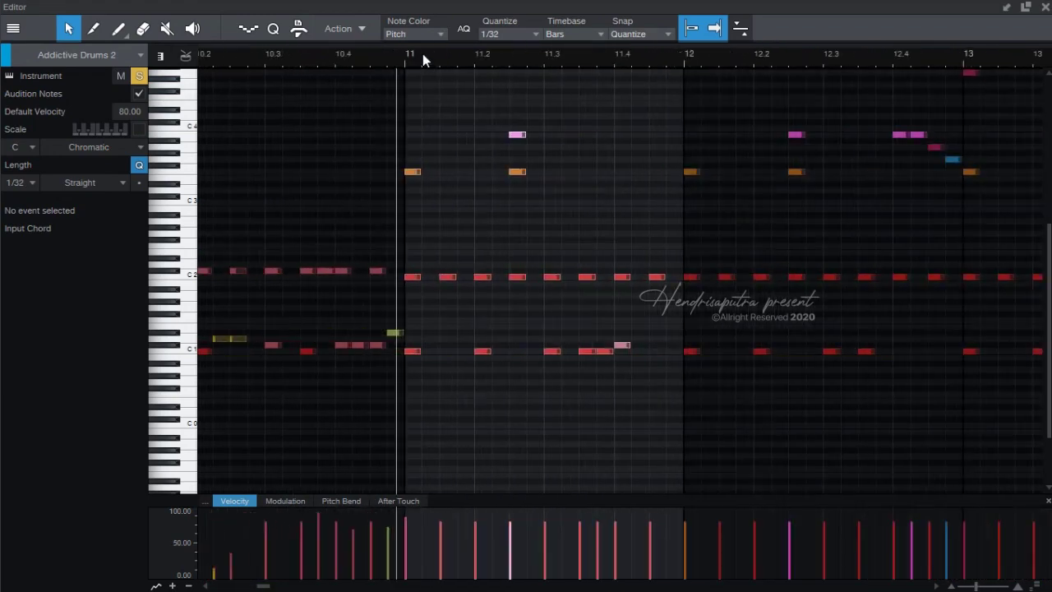
key(ctrl+s)
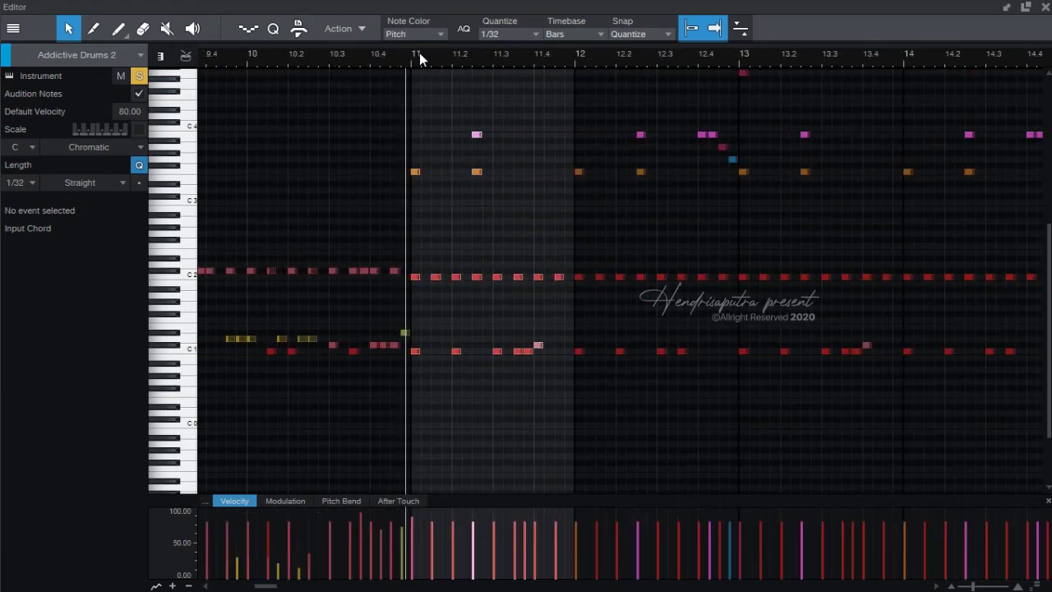
drag(419, 53, 416, 251)
- Audition the C 2, C 1 and C# 1 drum notes in bar 11
click(315, 277)
click(314, 350)
click(322, 286)
click(318, 278)
click(463, 351)
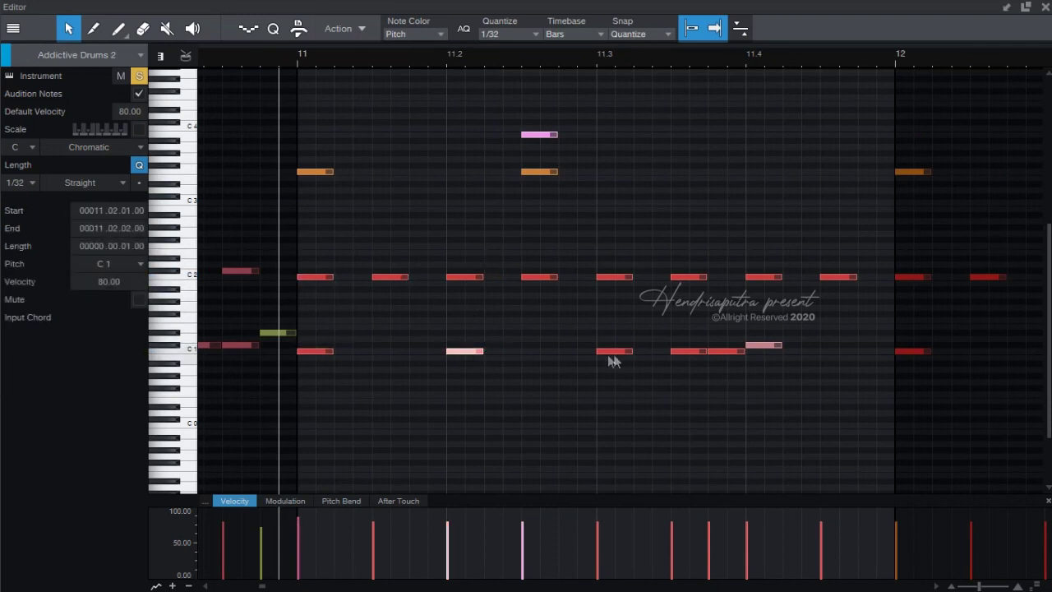
click(775, 346)
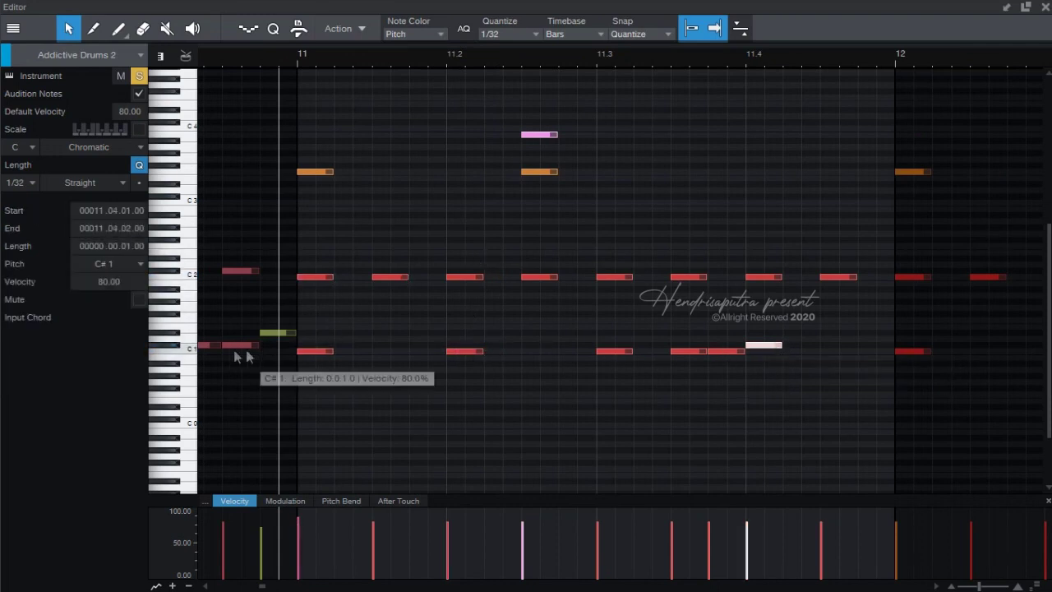
- Check the pitches against the drum names in the drum view, and switch back to the piano view
click(186, 55)
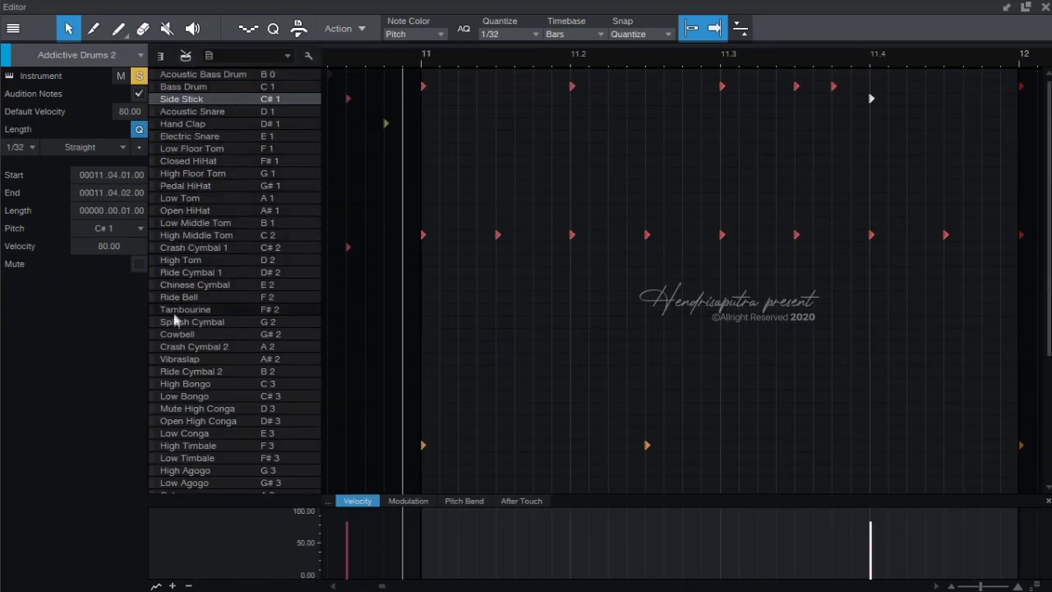
scroll(416, 65, down, 8)
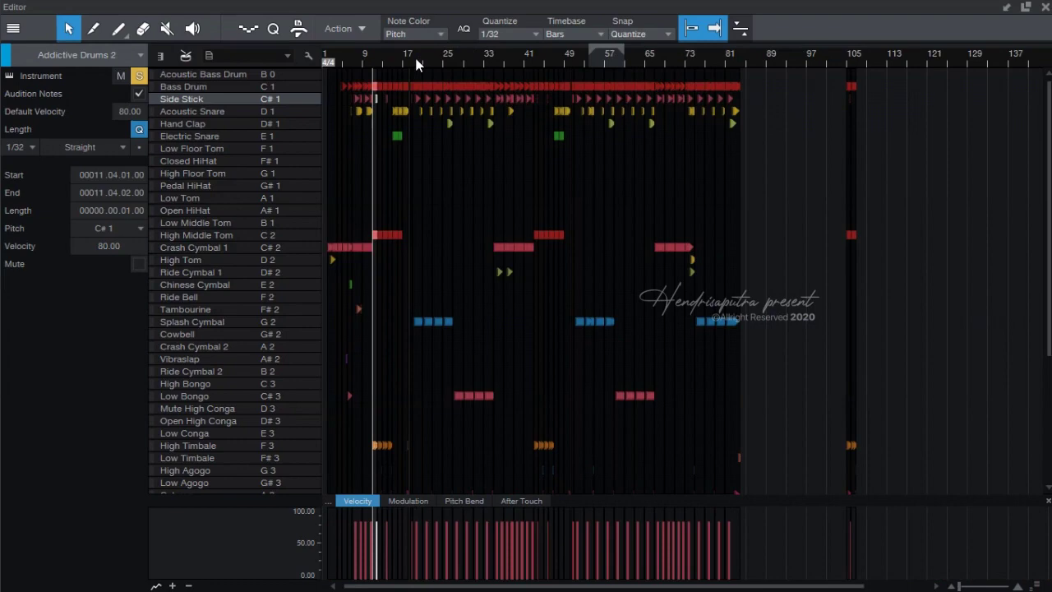
key(e)
click(186, 55)
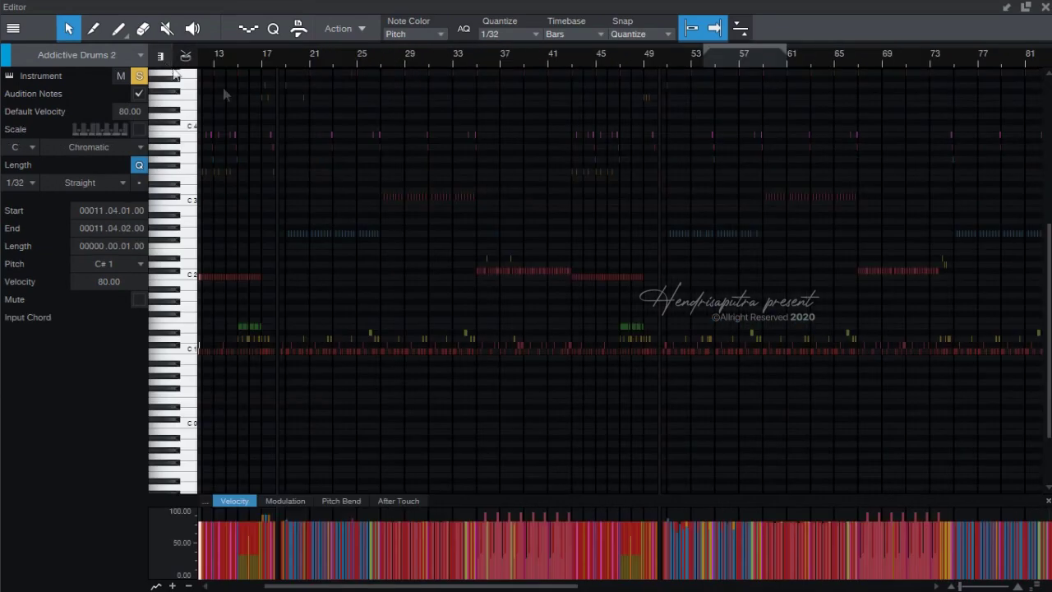
- Audition the B 3 note in beat 11.2 and play the drums through bars 11 and 12
drag(335, 64, 697, 57)
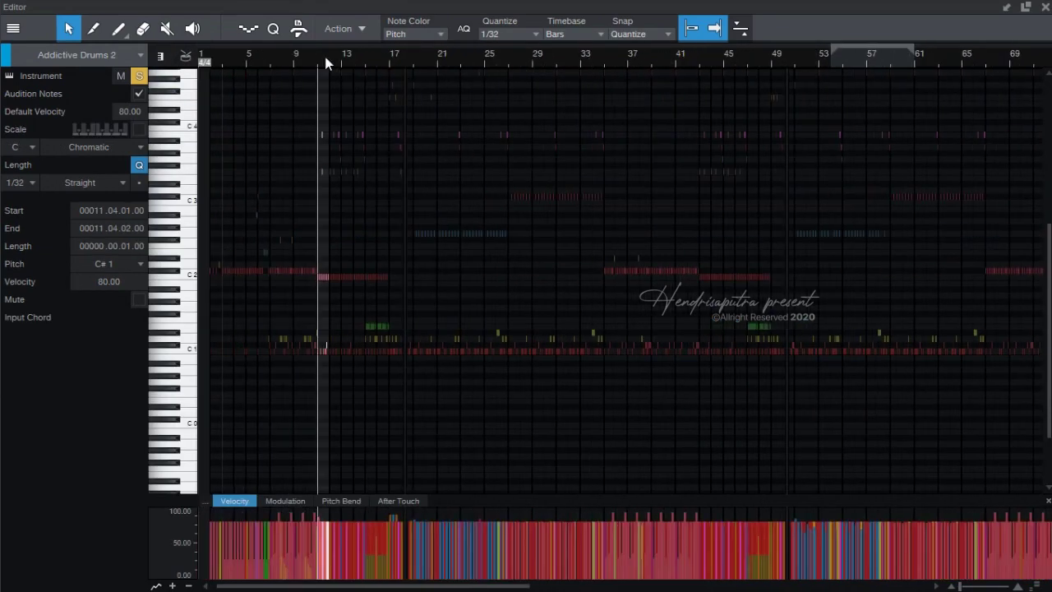
scroll(327, 57, up, 8)
click(274, 135)
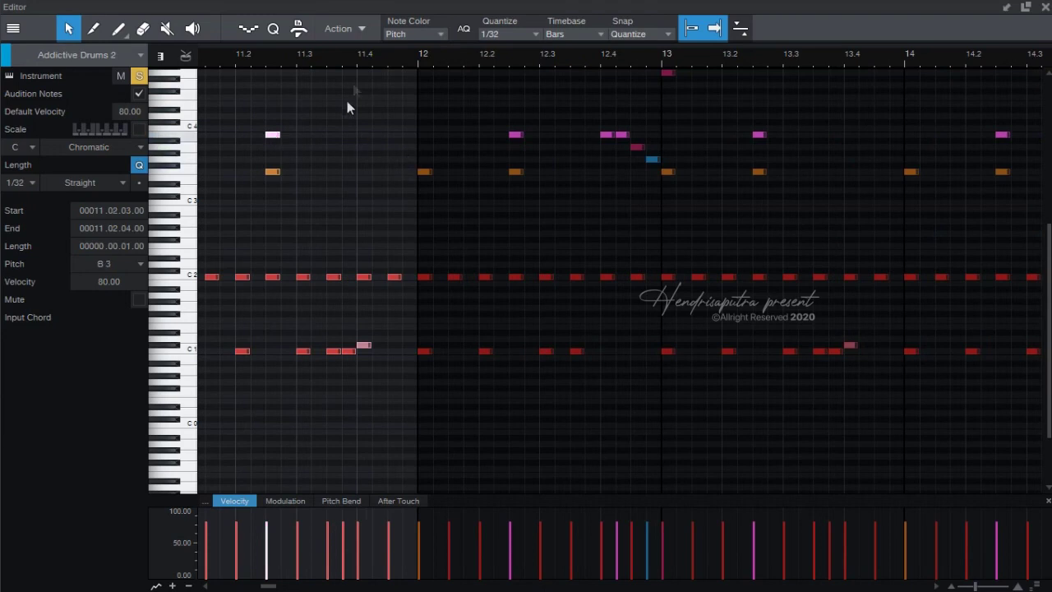
scroll(476, 55, left, 2)
key(space)
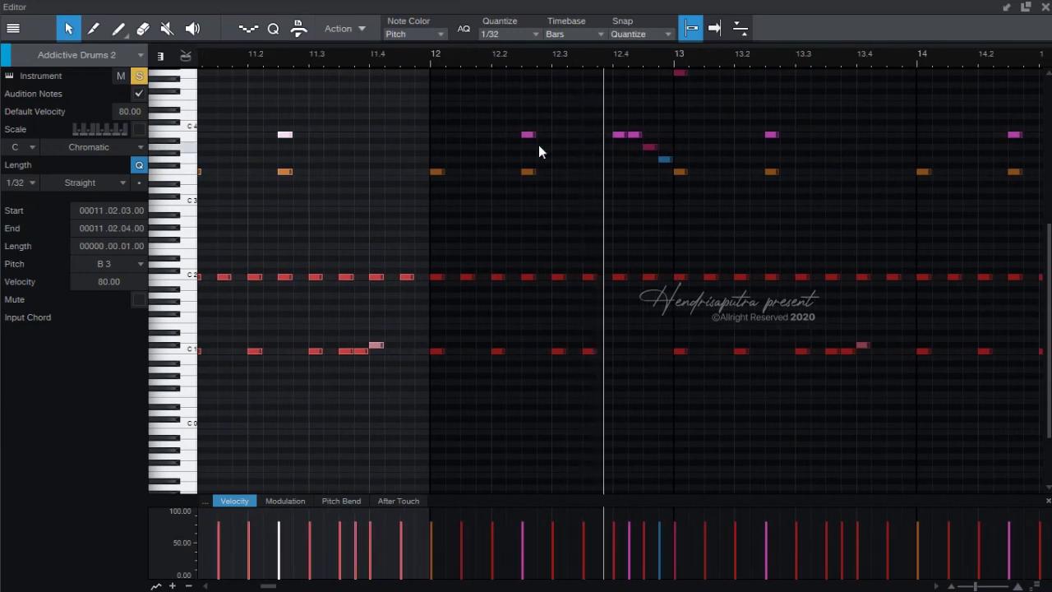
- With the bar 12 drum part selected, set the loop range from 12.01.03.50 to 12.04.02.00 and close the note editor
click(530, 100)
drag(540, 40, 627, 47)
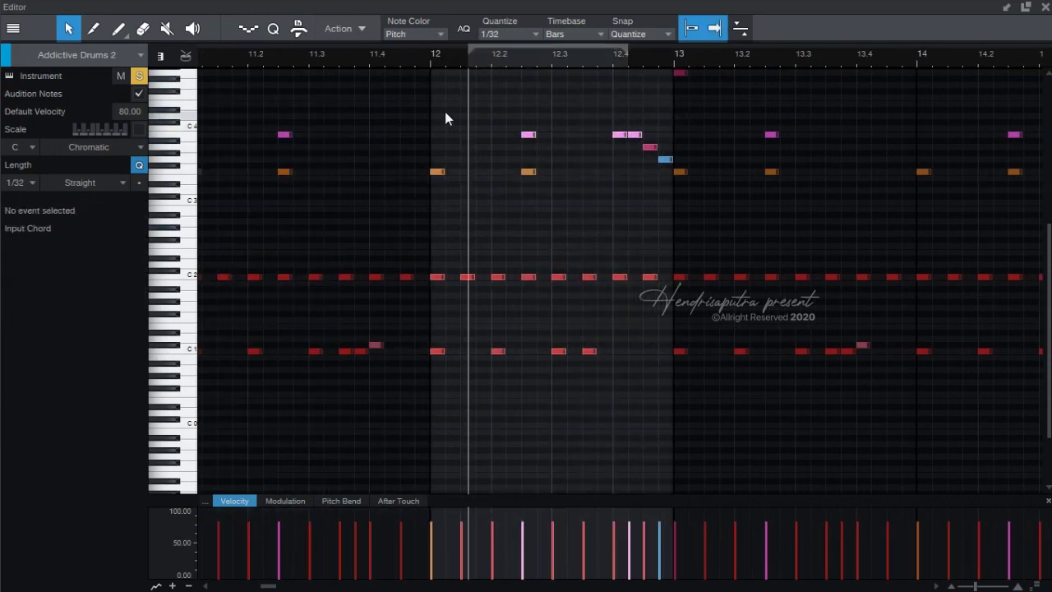
drag(434, 95, 674, 384)
click(1044, 8)
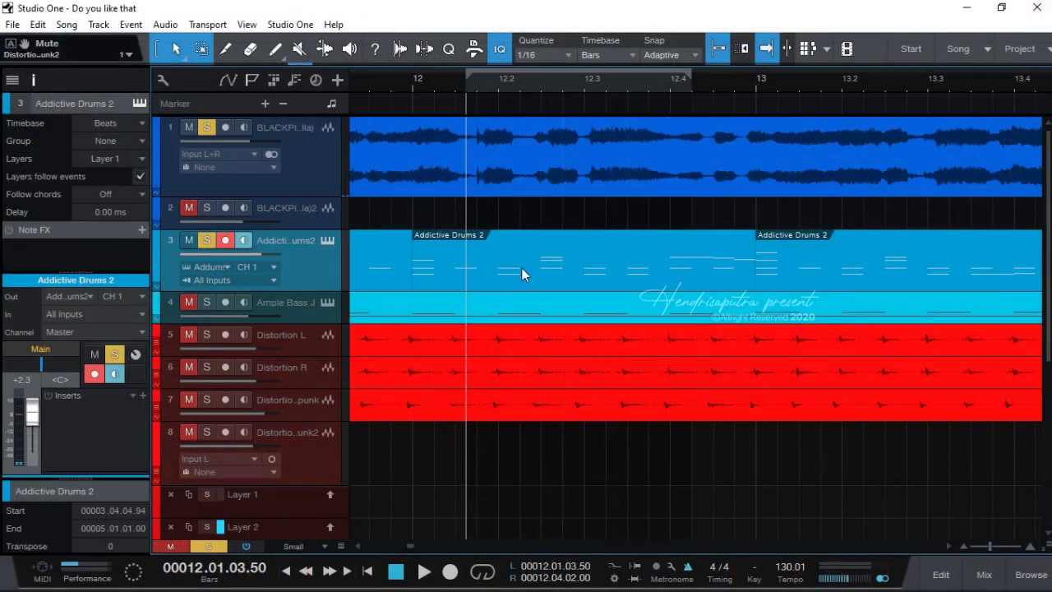
- View the bar 13 drum part in the note editor with the playback cursor at beat 13.2, and close the editor
drag(755, 90, 580, 85)
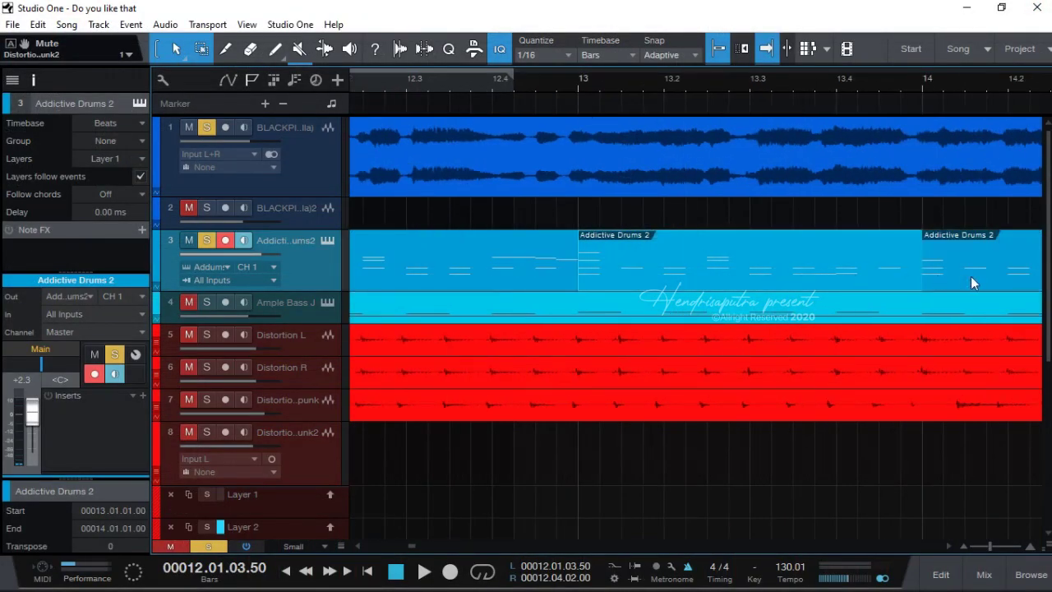
double_click(656, 266)
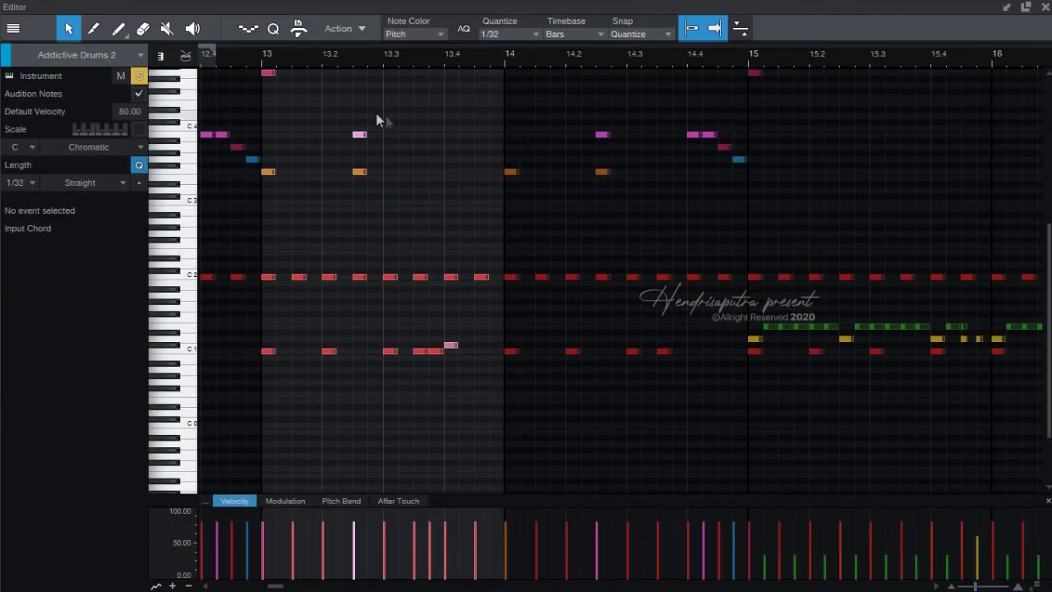
double_click(255, 54)
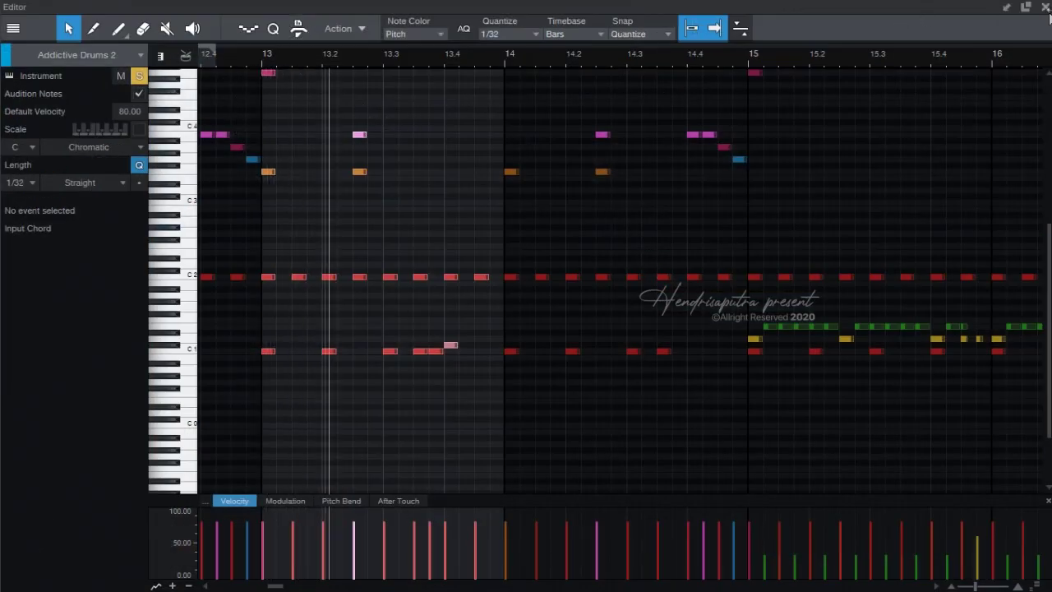
click(1044, 7)
- Play the arrangement up to bar 15 and open the Addictive Drums 2 part at bar 15 in the note editor
drag(532, 94, 580, 80)
scroll(579, 75, up, 3)
scroll(580, 76, down, 2)
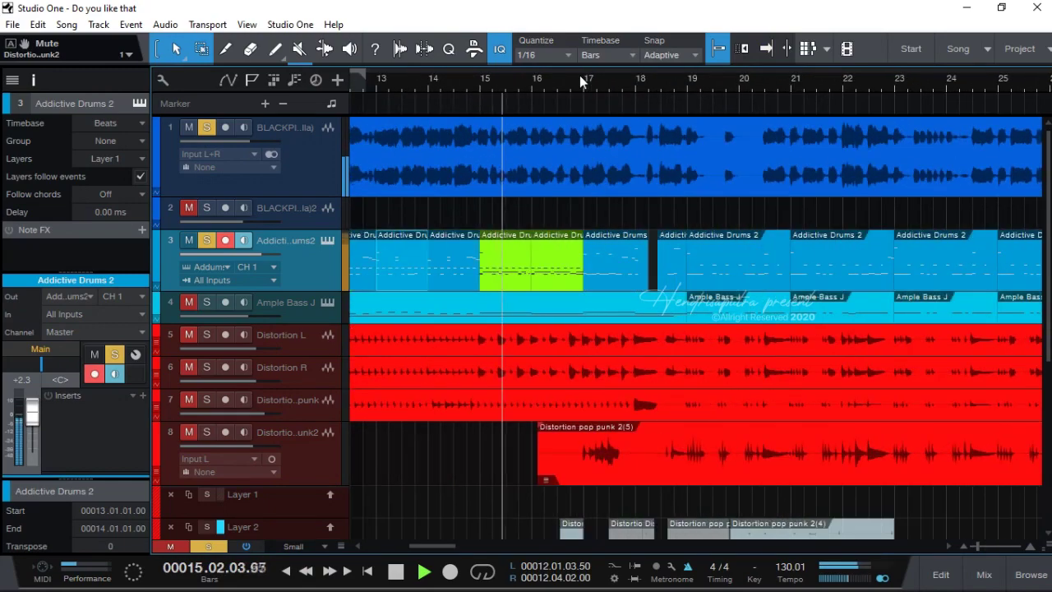
scroll(580, 75, up, 1)
double_click(462, 284)
scroll(336, 417, down, 2)
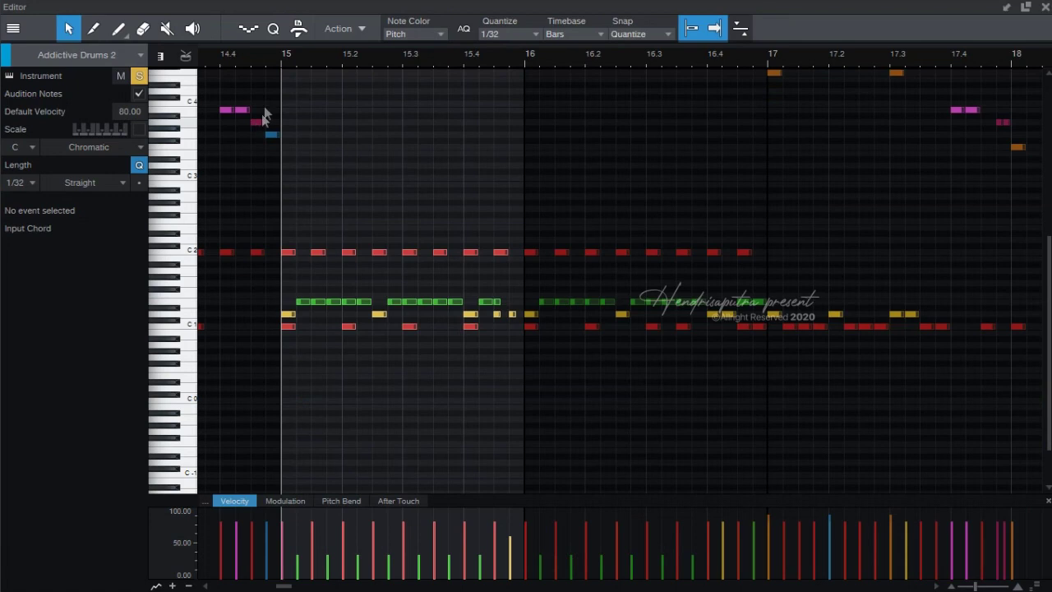
- Audition the run of quiet E 1 snare notes in the first two beats of bar 15
scroll(298, 65, up, 3)
scroll(303, 57, down, 1)
drag(305, 57, 380, 64)
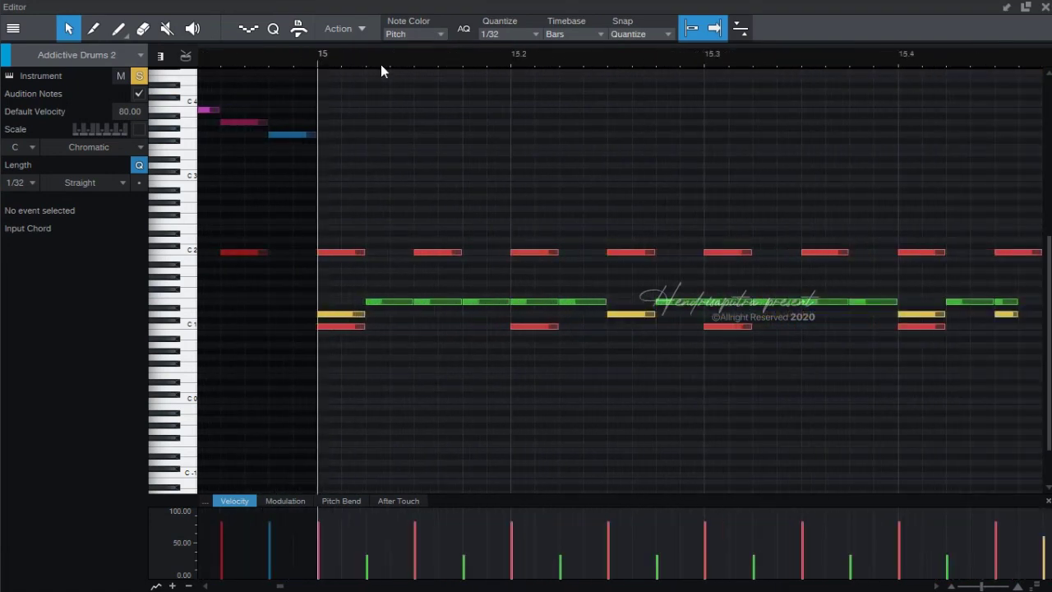
scroll(381, 64, up, 3)
scroll(380, 64, down, 3)
click(393, 302)
click(429, 303)
click(467, 303)
click(504, 304)
click(383, 302)
click(427, 303)
click(466, 303)
click(513, 304)
click(536, 304)
- Compare the first D 1 note of bar 15 with the neighbouring E 1 notes, and play the bar
click(393, 301)
click(437, 302)
click(358, 314)
click(392, 301)
click(352, 315)
click(392, 302)
click(352, 314)
click(391, 303)
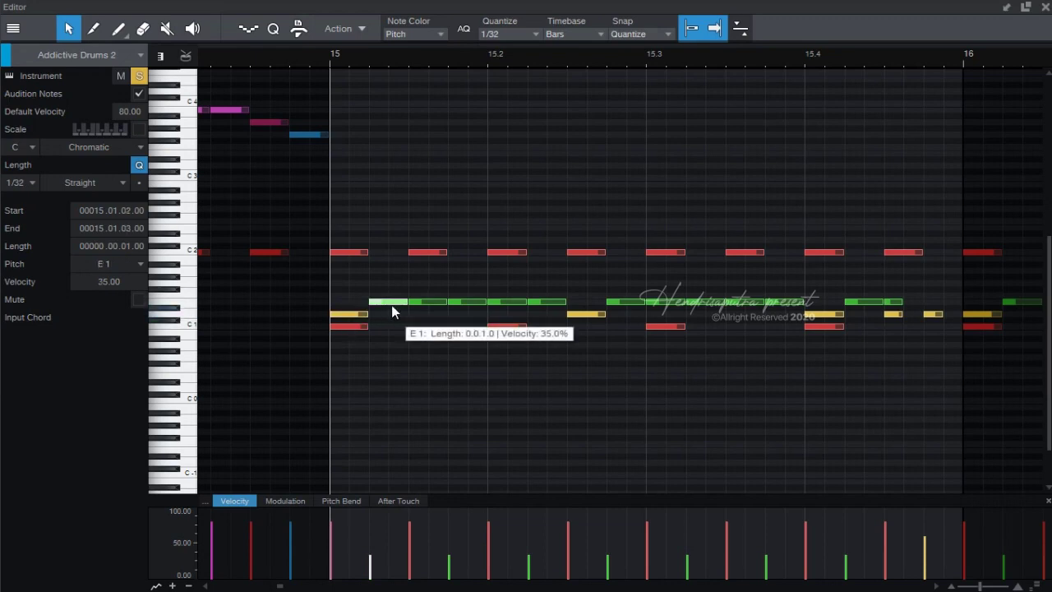
key(space)
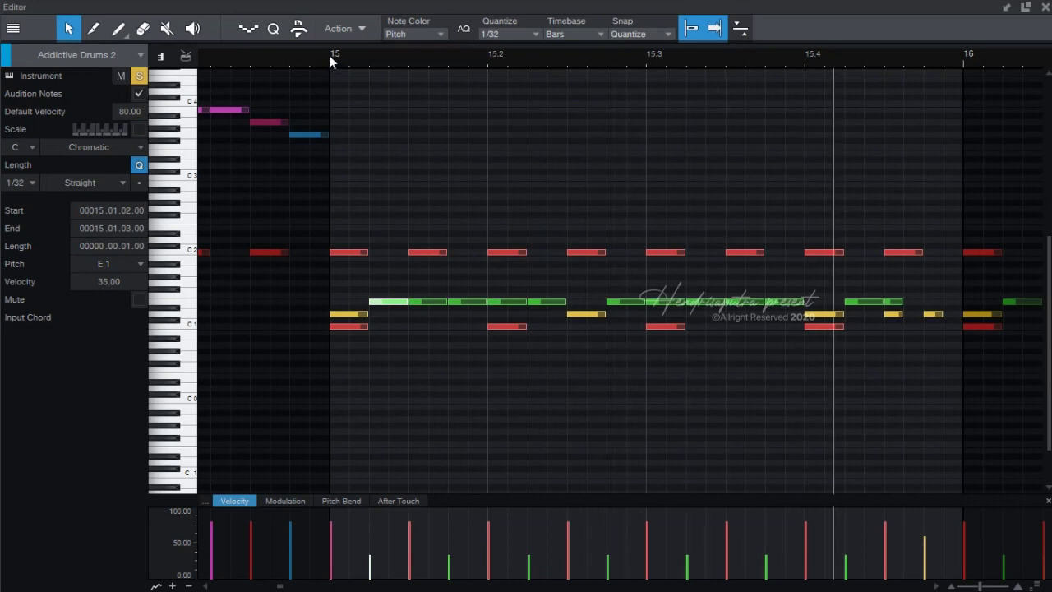
- Select all E 1 notes in bar 15, raise their velocity to about 77.66, and play the bar
key(ctrl+s)
drag(388, 287, 911, 311)
drag(767, 578, 766, 540)
click(327, 54)
key(space)
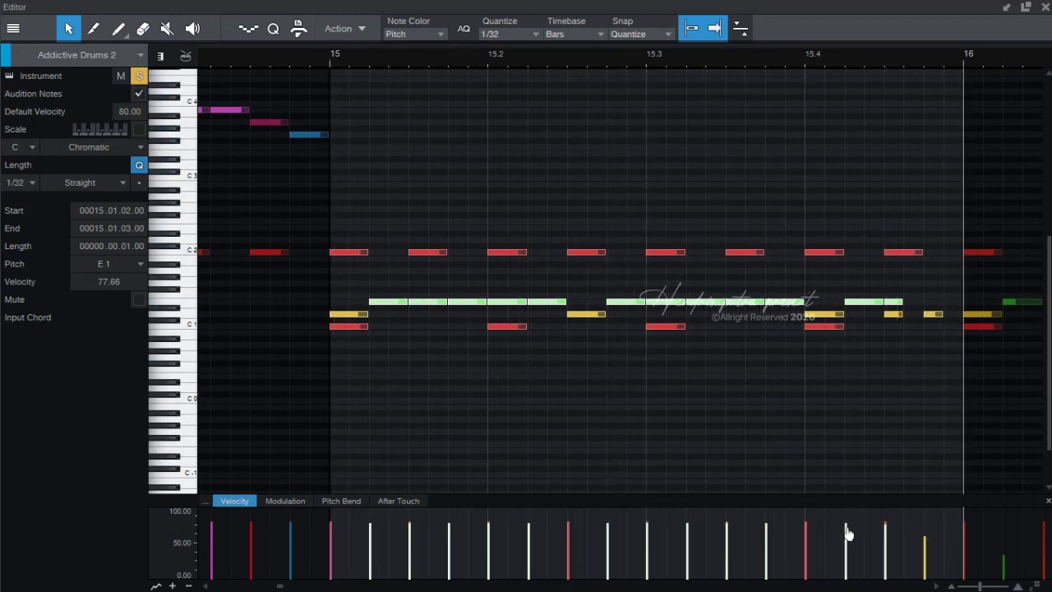
- Lower the selected E 1 notes' velocity to about 23.40 and play the drums from bar 15 into bar 16
drag(849, 534, 853, 569)
click(310, 64)
key(space)
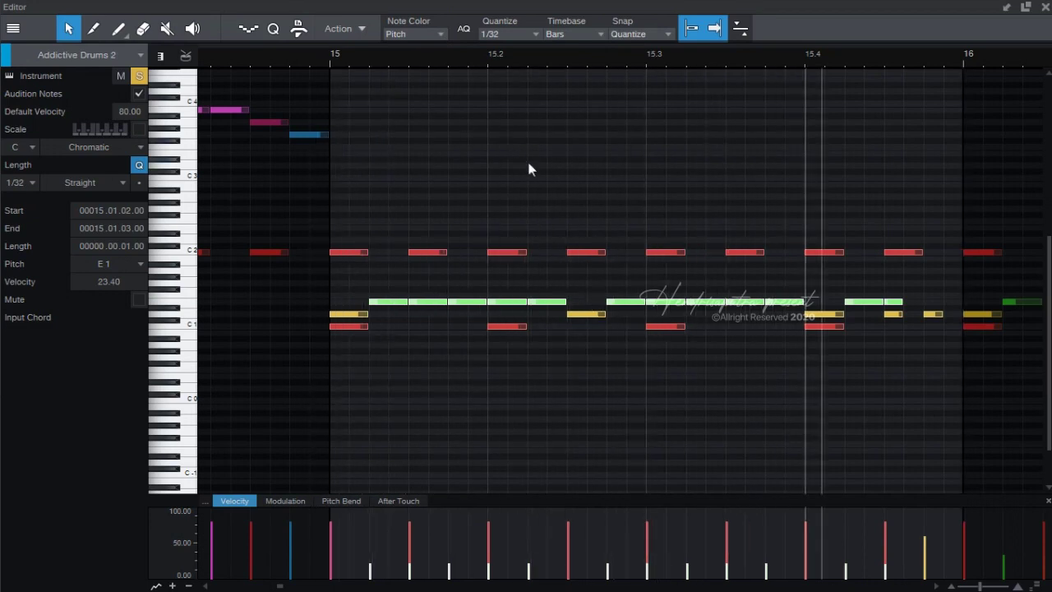
click(550, 164)
key(space)
key(space)
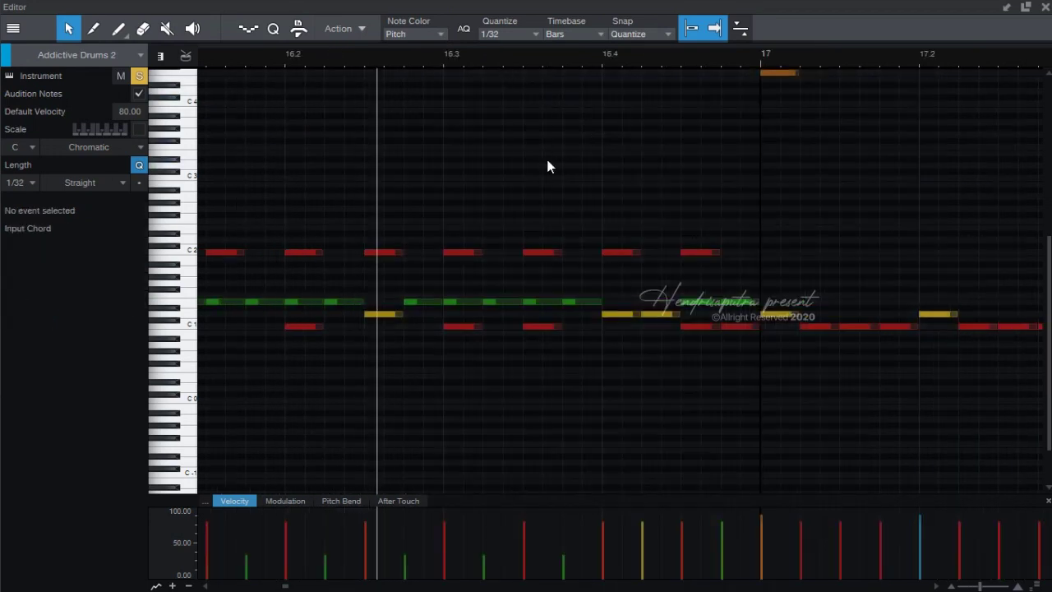
- Examine the drum parts at bars 17 and 19 while playing through them, and stop around bar 20
click(546, 156)
scroll(542, 64, down, 5)
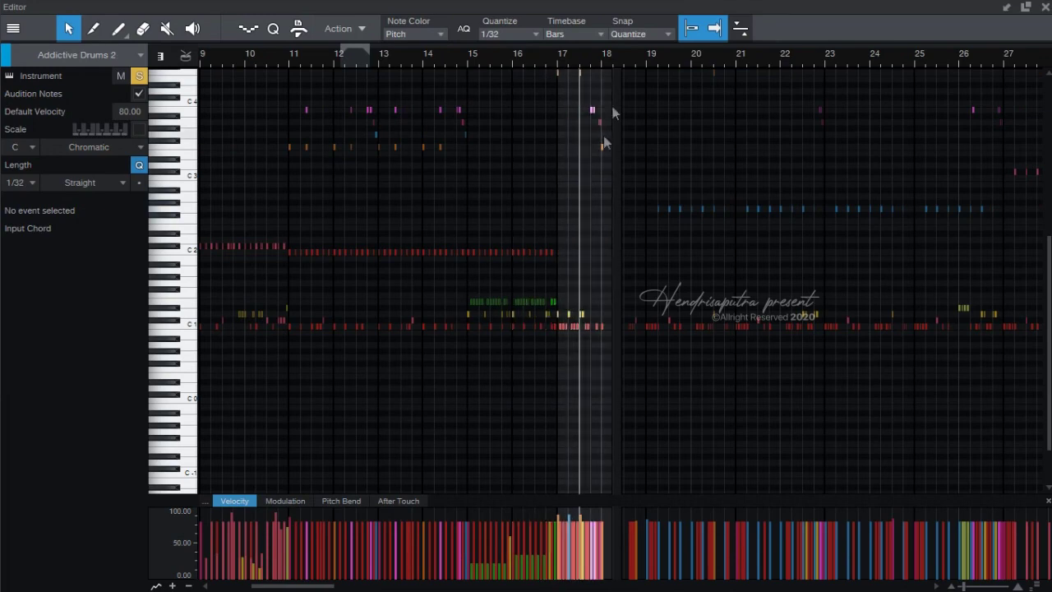
scroll(604, 56, up, 5)
drag(748, 57, 636, 162)
scroll(591, 62, down, 5)
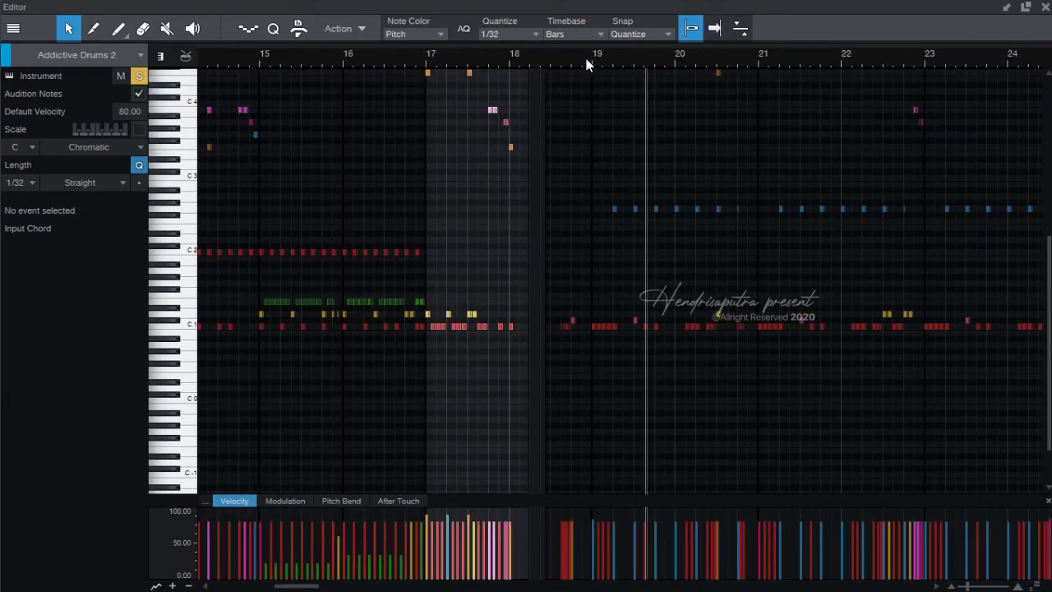
key(space)
click(607, 112)
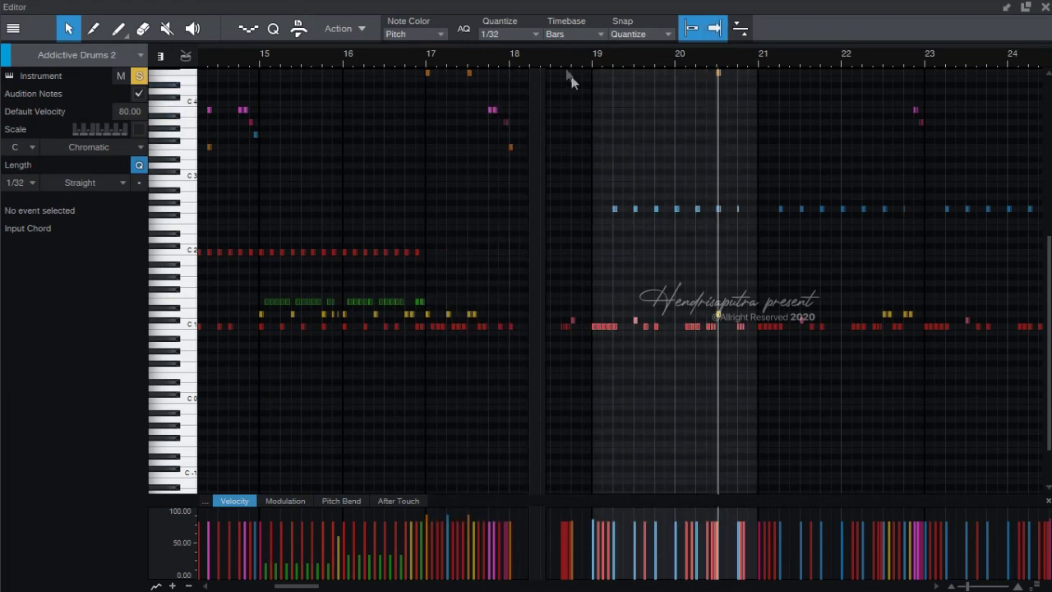
- Select the first of the four C 1 notes leading into beat 18.4 and check the available quantize values
scroll(562, 59, up, 5)
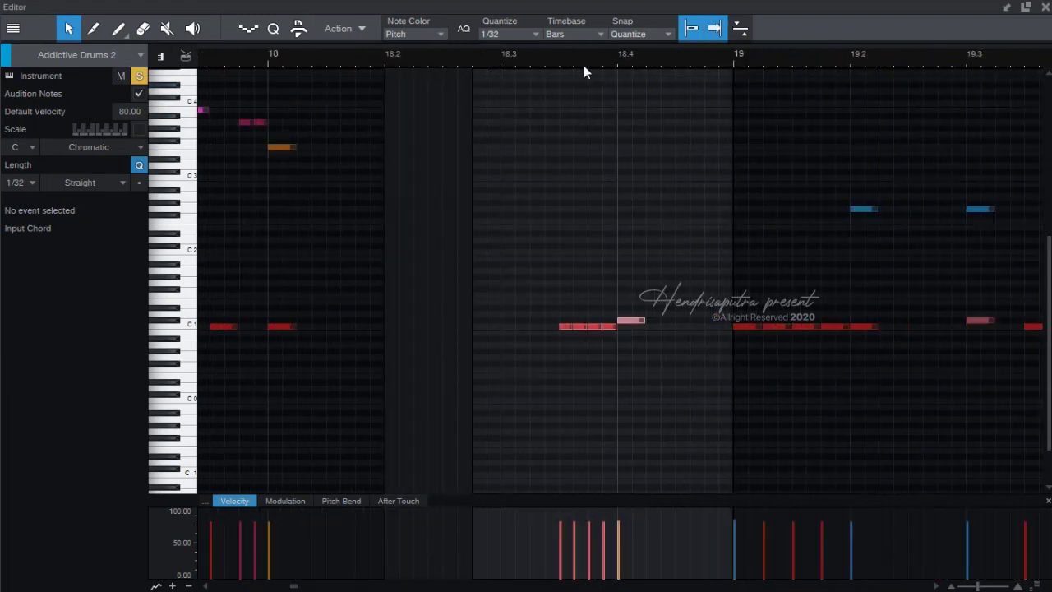
scroll(584, 66, up, 3)
click(552, 327)
click(521, 34)
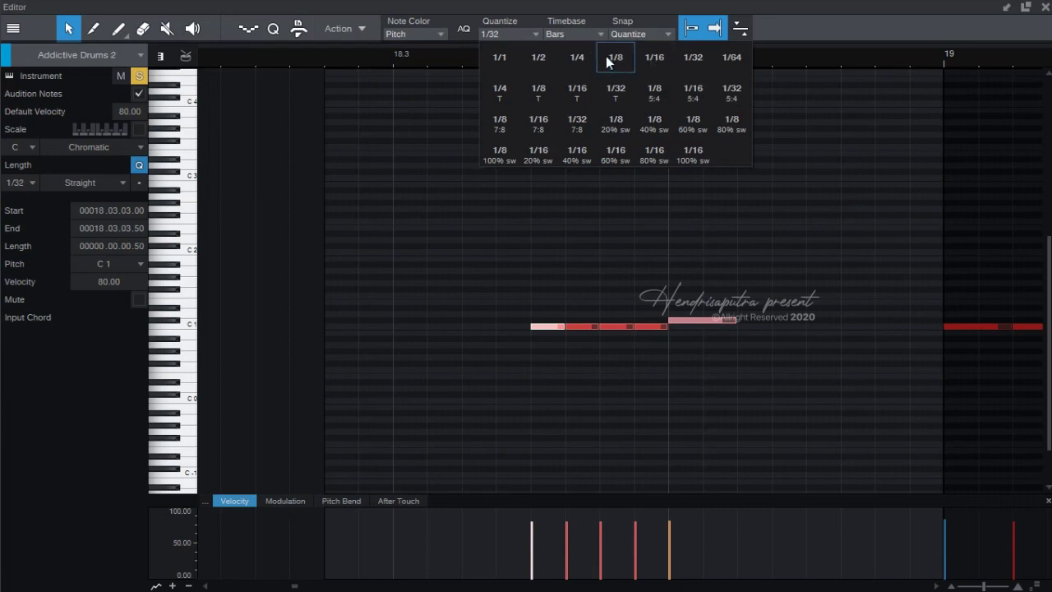
click(582, 319)
- Compare the start, length and velocity of the four consecutive C 1 notes before beat 18.4, selecting them one by one
click(578, 327)
click(610, 327)
click(639, 327)
click(618, 327)
click(583, 327)
click(552, 327)
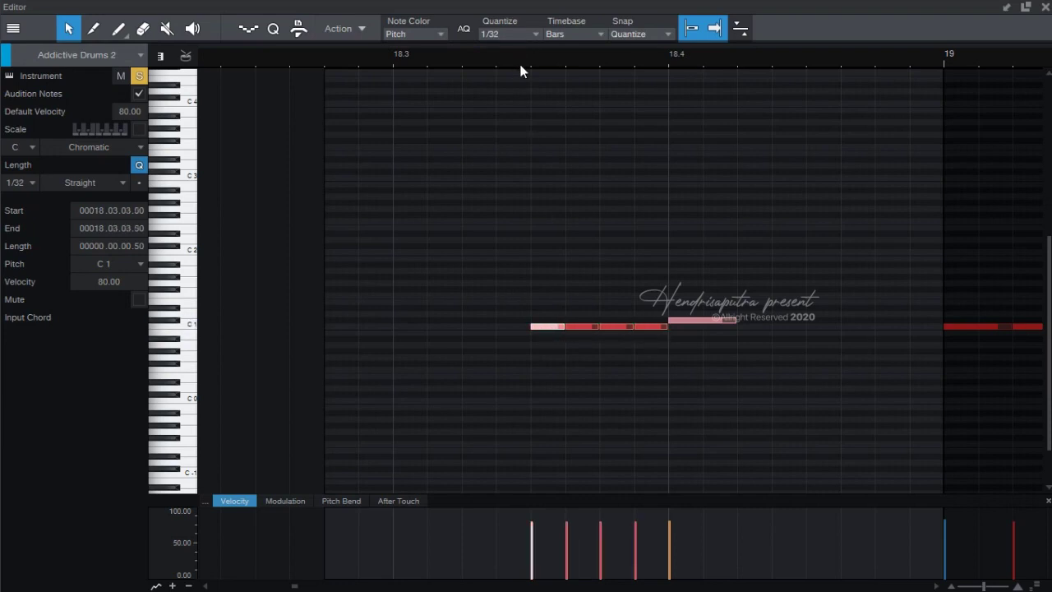
key(Right)
key(Right)
key(Right)
key(Left)
key(Left)
key(Left)
click(583, 327)
click(617, 327)
click(552, 327)
click(584, 327)
key(Right)
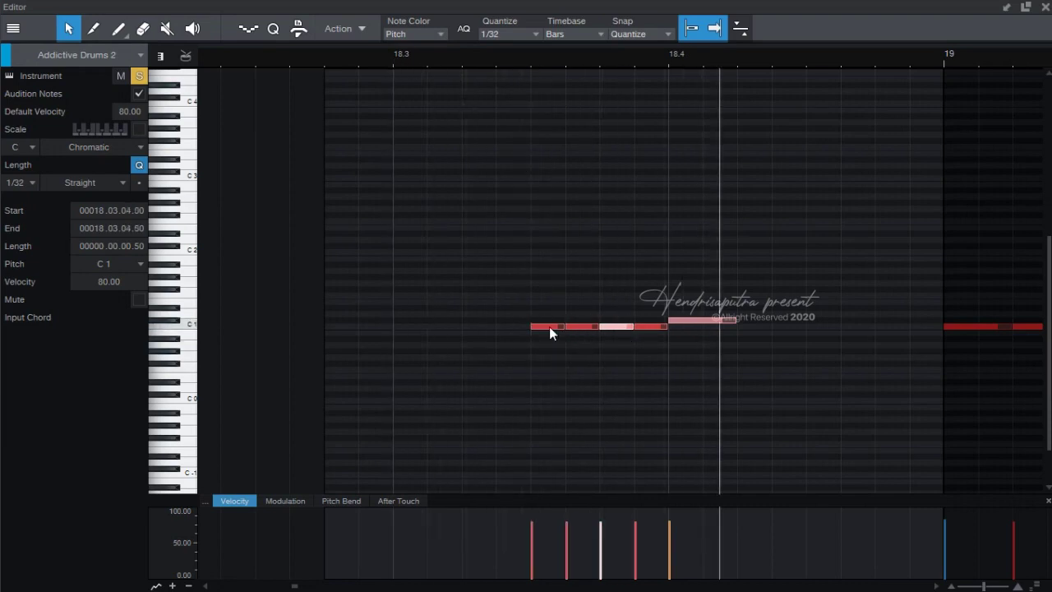
click(549, 326)
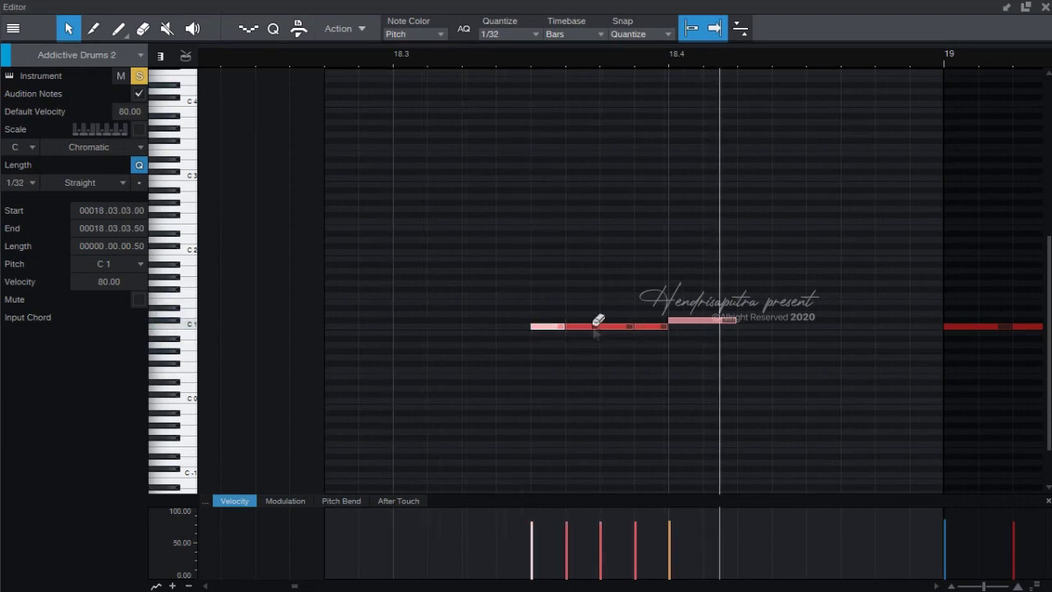
- Erase the second and fourth C 1 notes before beat 18.4 for comparison, and undo both deletions
click(666, 326)
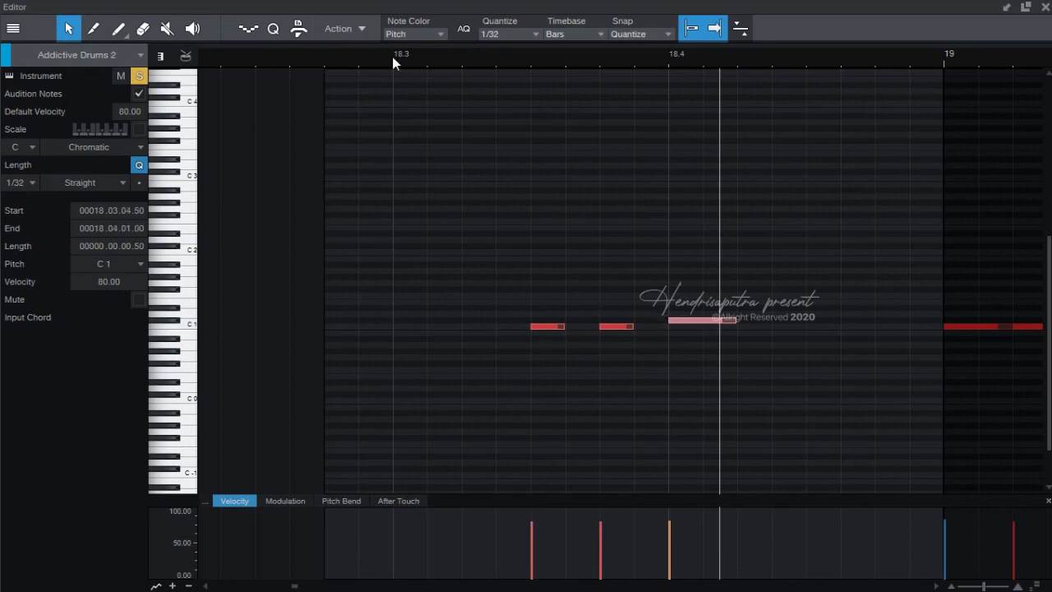
key(ctrl+z)
key(ctrl+z)
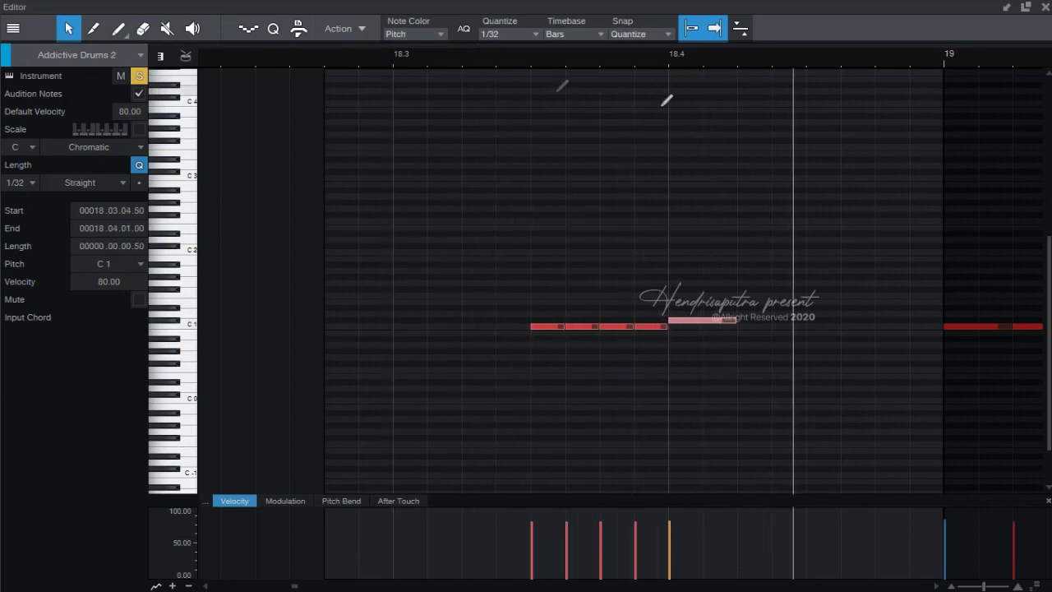
- Examine the quantize setting and the Bars timebase's grid resolutions for the drum notes around bar 18
scroll(651, 46, down, 3)
click(510, 37)
click(585, 32)
click(565, 33)
mouse_move(608, 85)
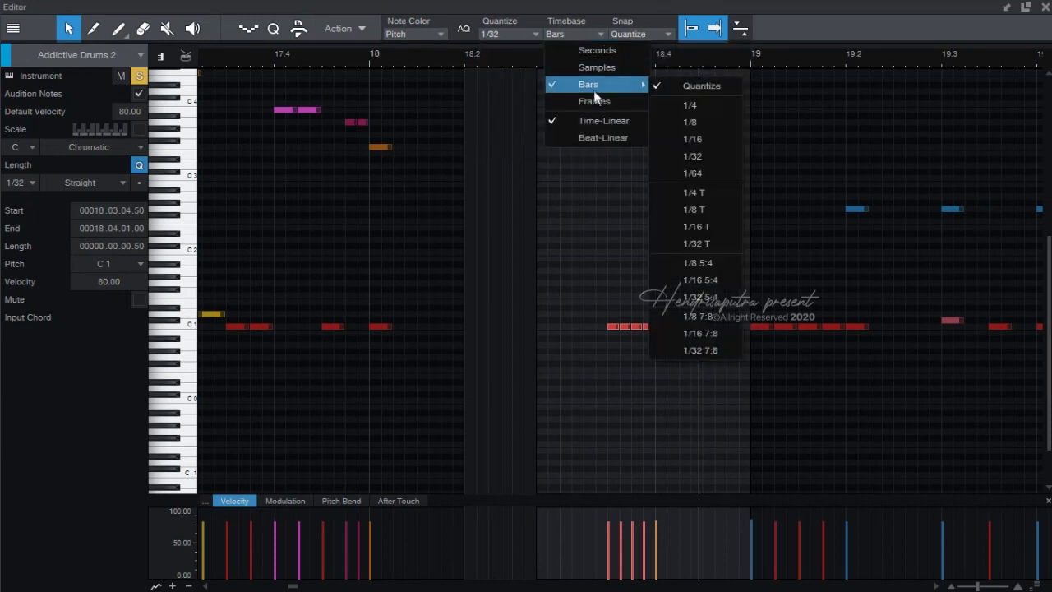
click(657, 159)
- Close the drum note editor and bring the whole song arrangement into view
click(1043, 8)
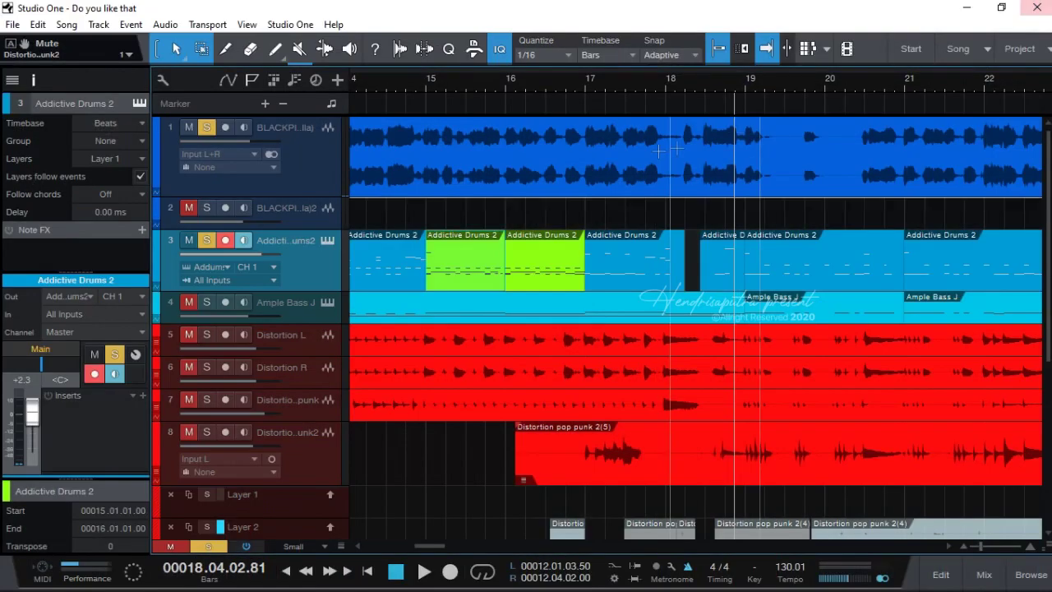
scroll(648, 80, down, 5)
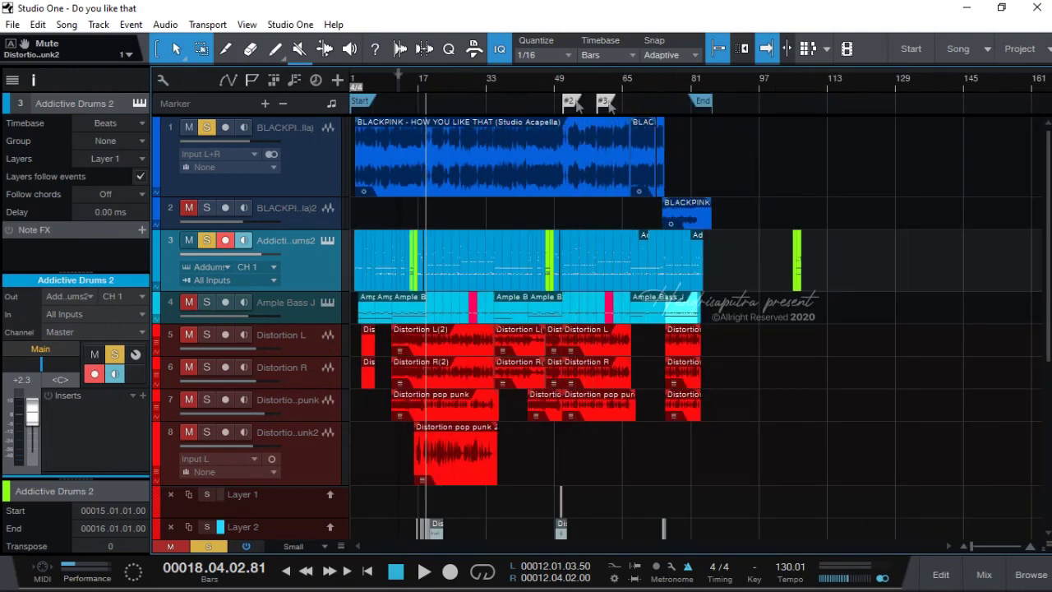